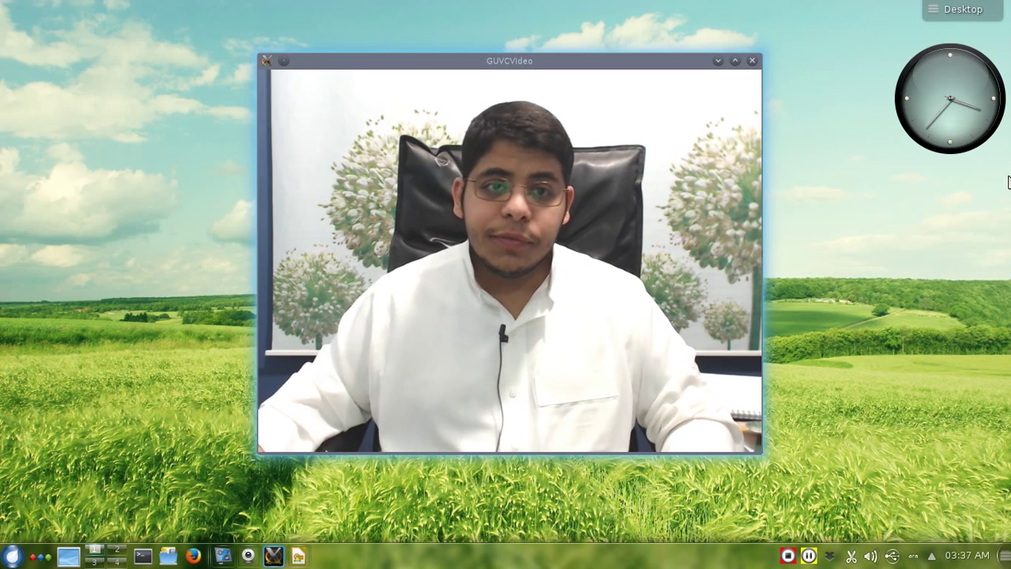
Step: Move the webcam preview to the right and bring the blank Untitled 1 drawing back from the taskbar
left_click_drag(466, 62, 715, 52)
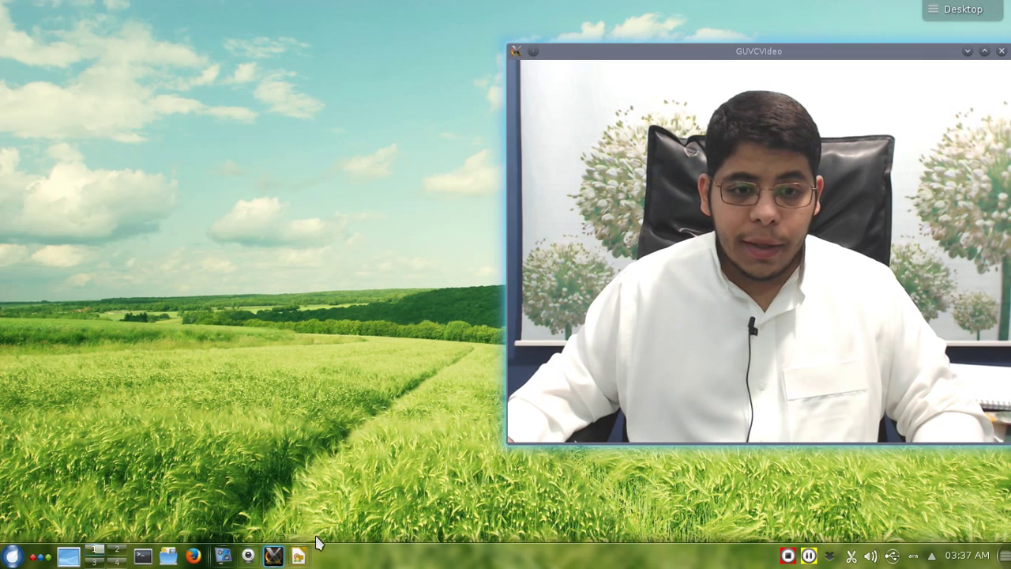
left_click(298, 555)
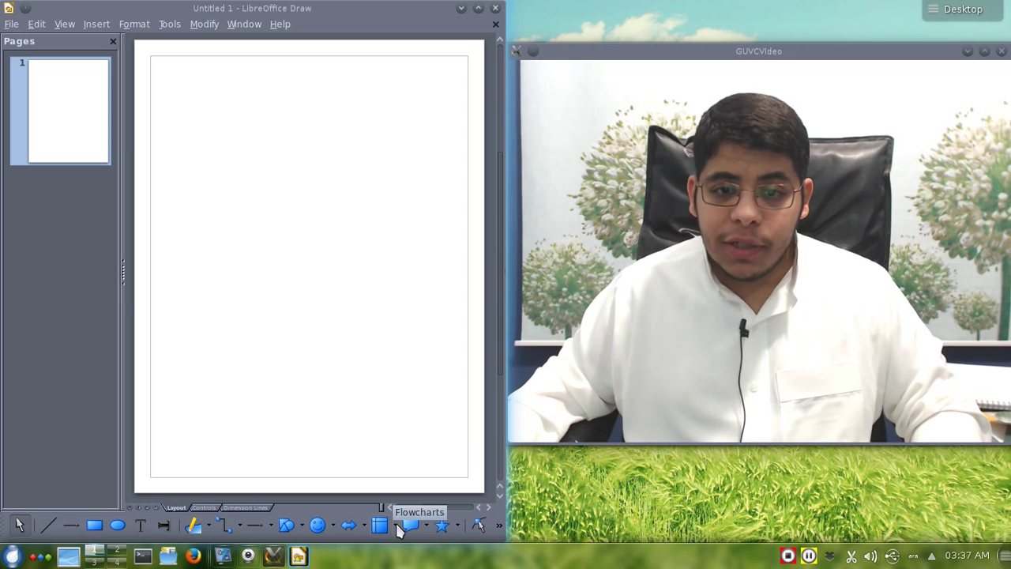
Step: Select the Cube shape from Basic Shapes, leaving the Flowcharts palette without picking anything
left_click(396, 524)
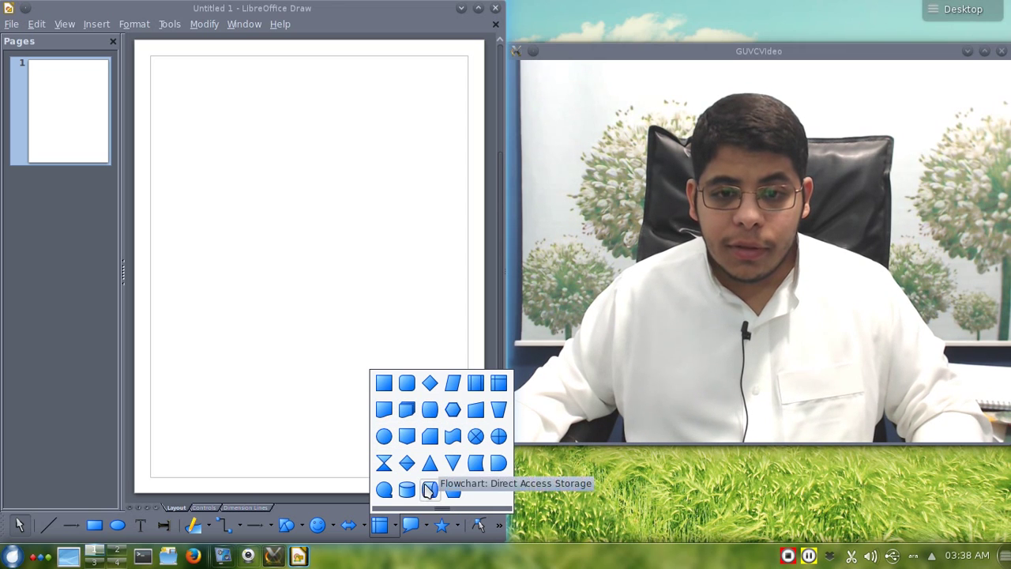
left_click(327, 388)
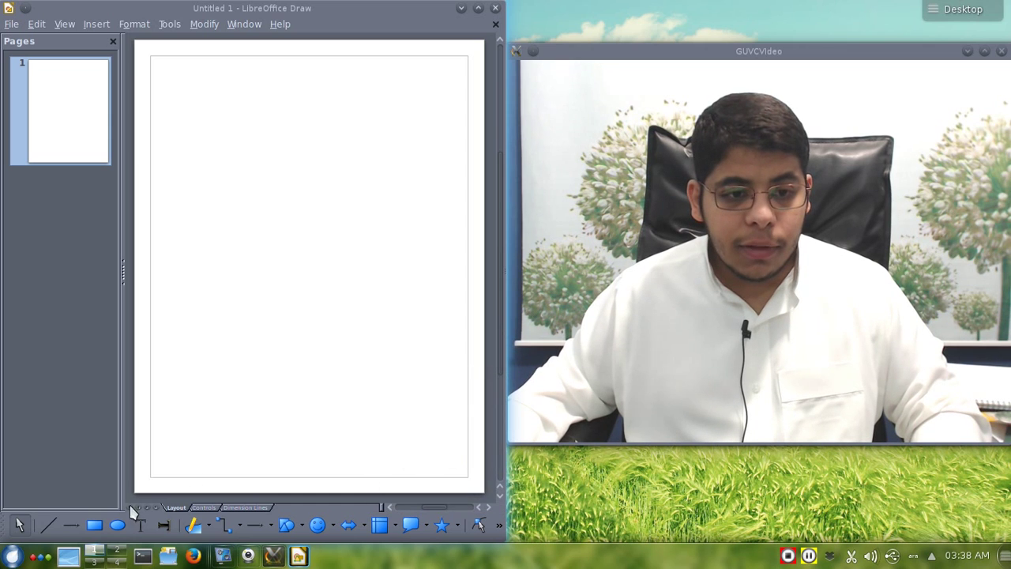
left_click(302, 524)
left_click(314, 490)
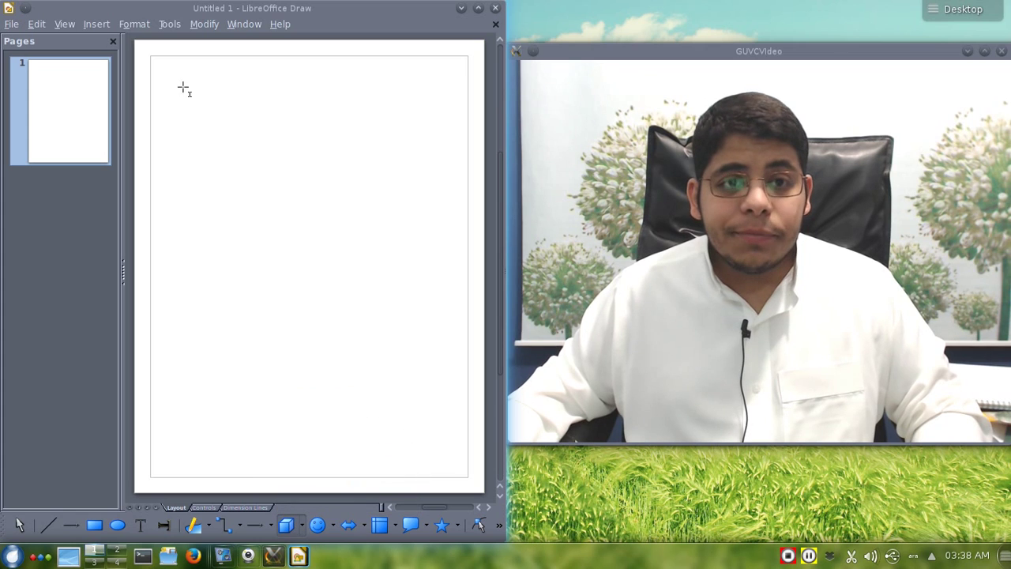
Step: Draw a cube near the page's top-left corner and label it 5
left_click_drag(171, 70, 286, 169)
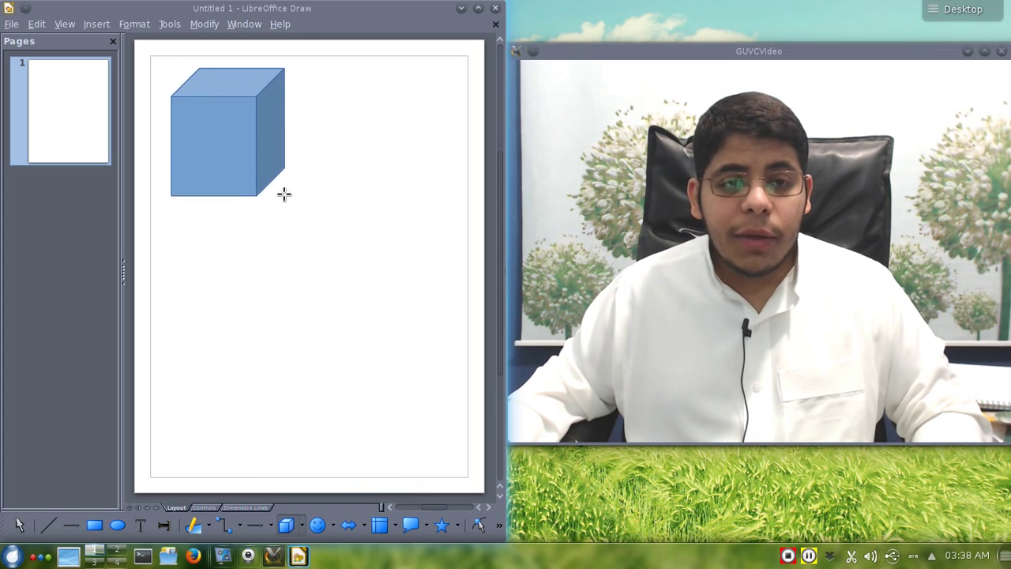
double_click(219, 126)
type("5")
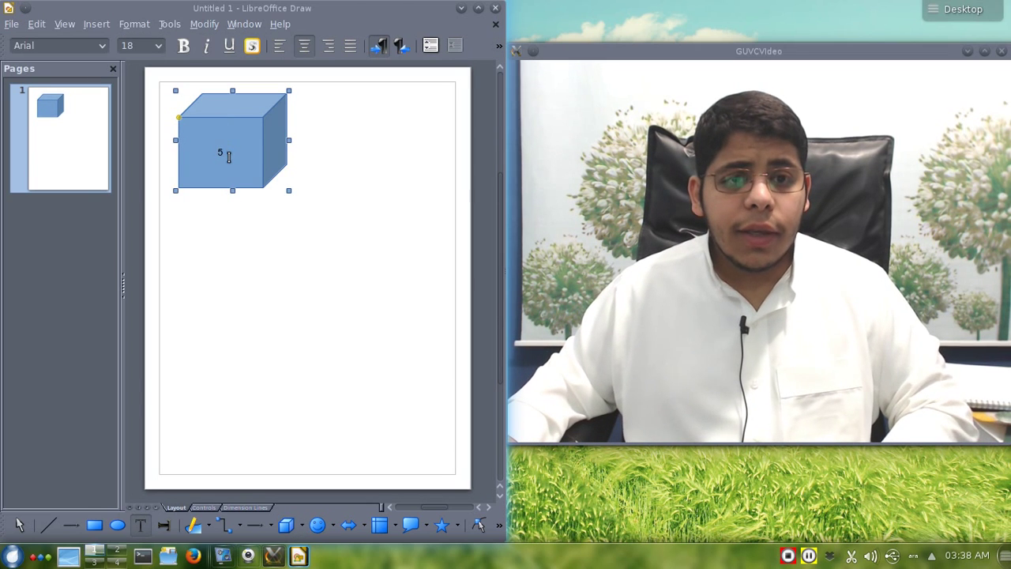
key("Escape")
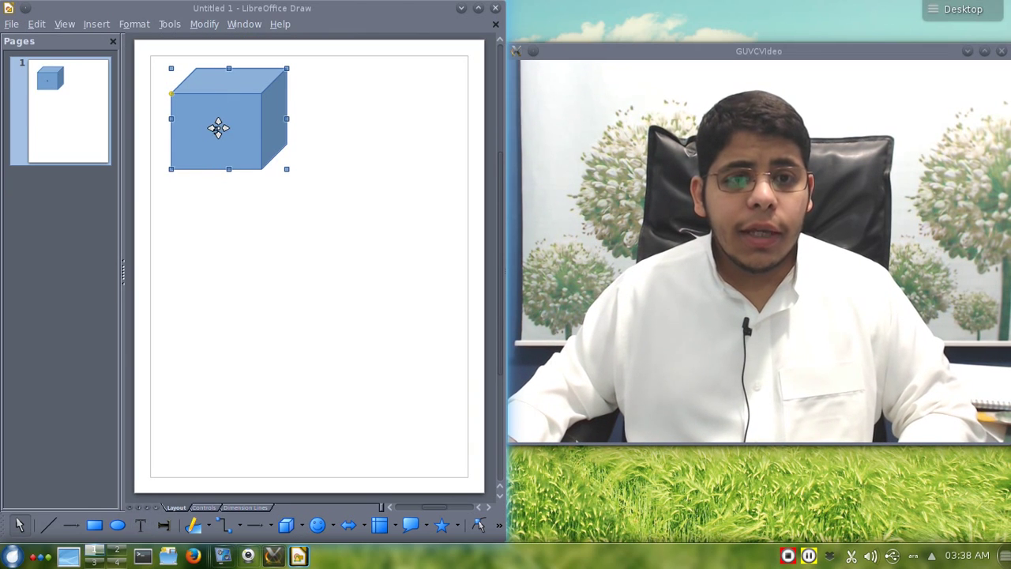
Step: Enlarge the 5 label to font size 72 and nudge the cube slightly left
double_click(217, 128)
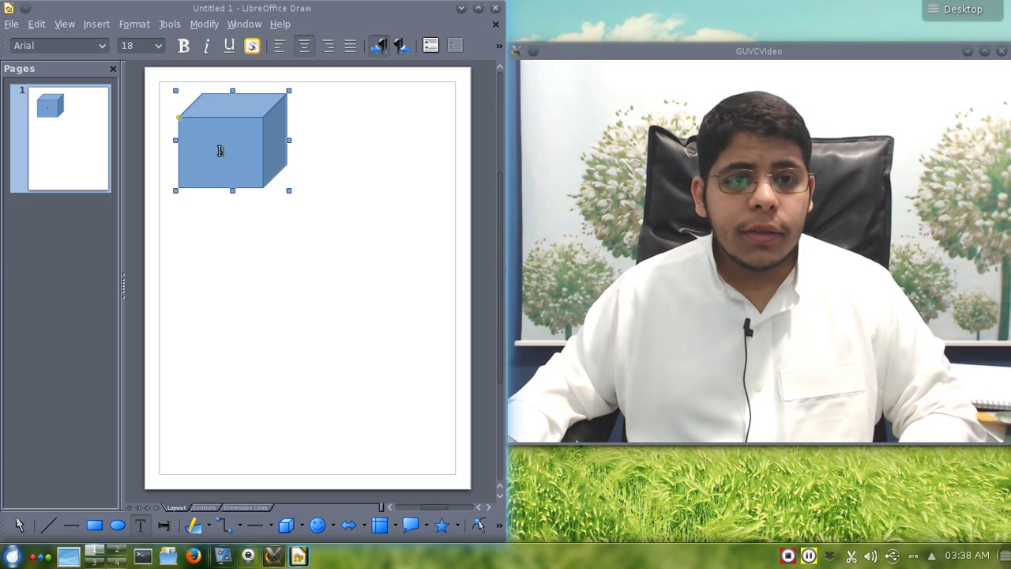
left_click(159, 46)
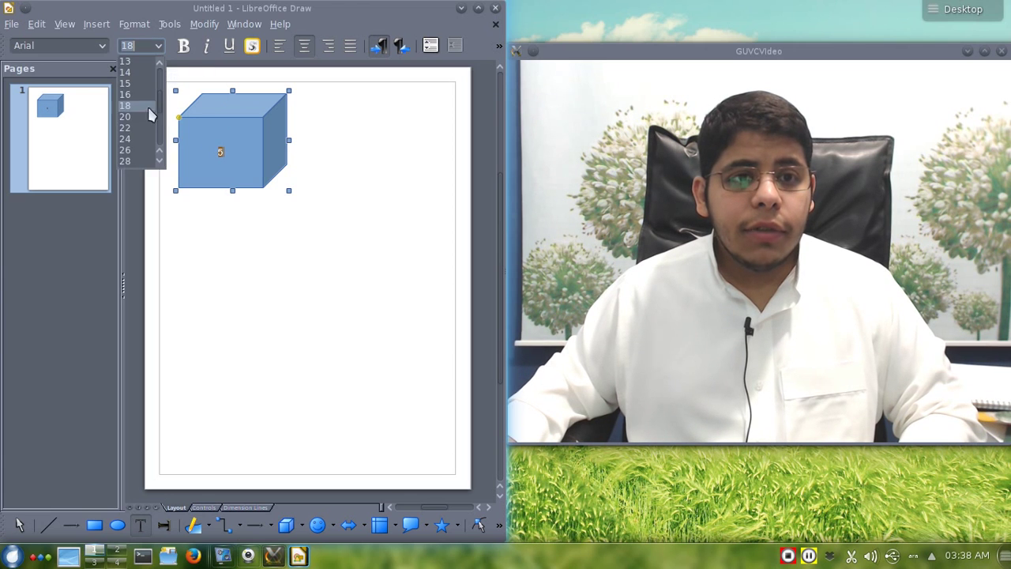
left_click(136, 130)
left_click(254, 234)
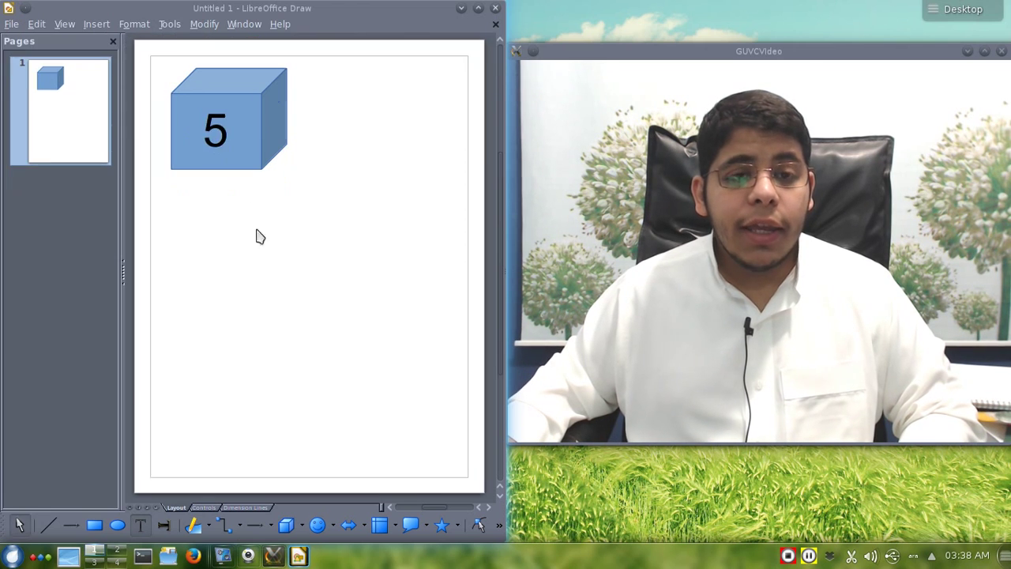
left_click(243, 129)
left_click_drag(248, 118, 239, 119)
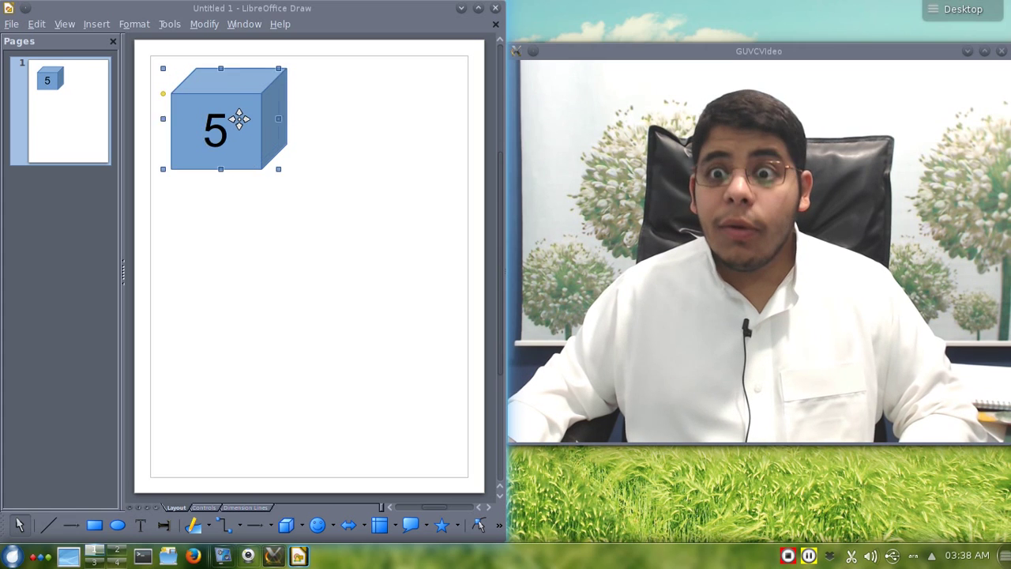
key("Escape")
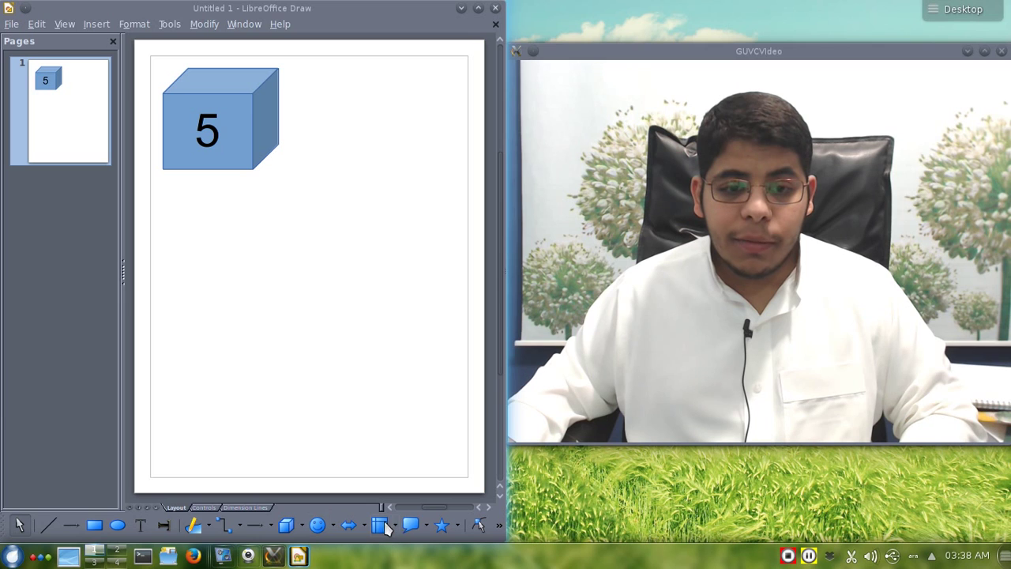
Step: Draw a small circle right of the cube and copy it into two columns of three
left_click(304, 526)
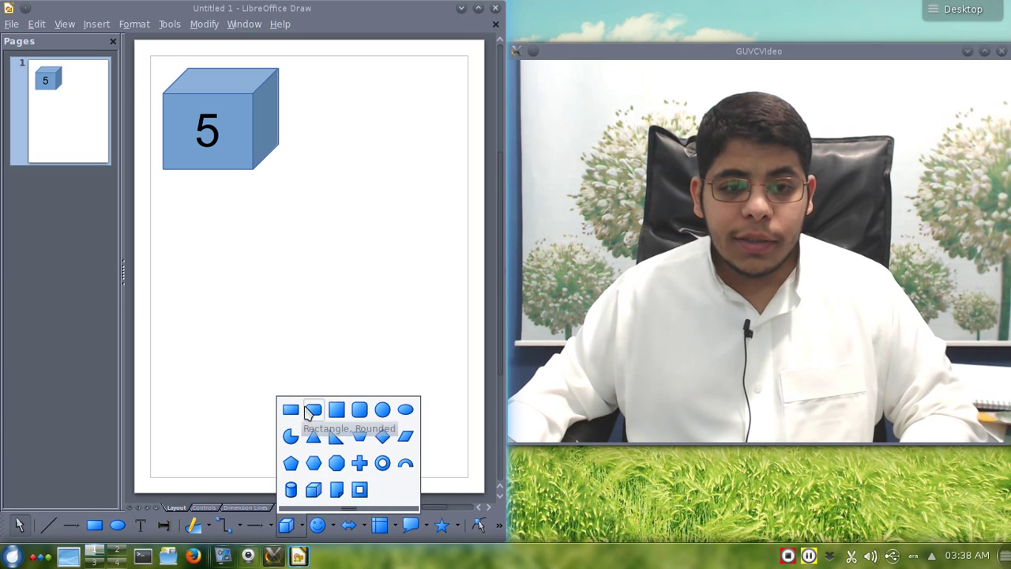
left_click(405, 409)
left_click_drag(301, 91, 328, 120)
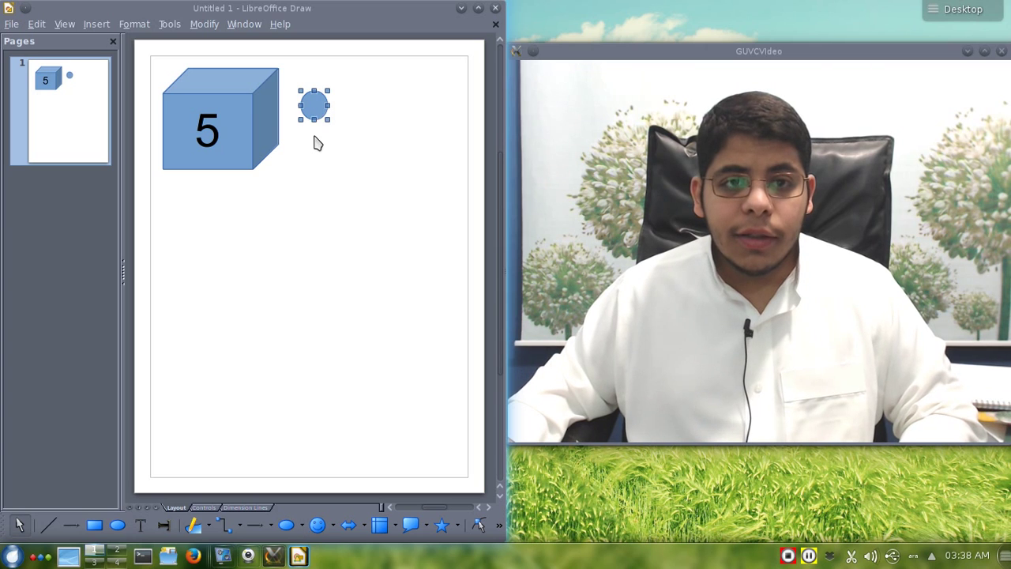
left_click(315, 104)
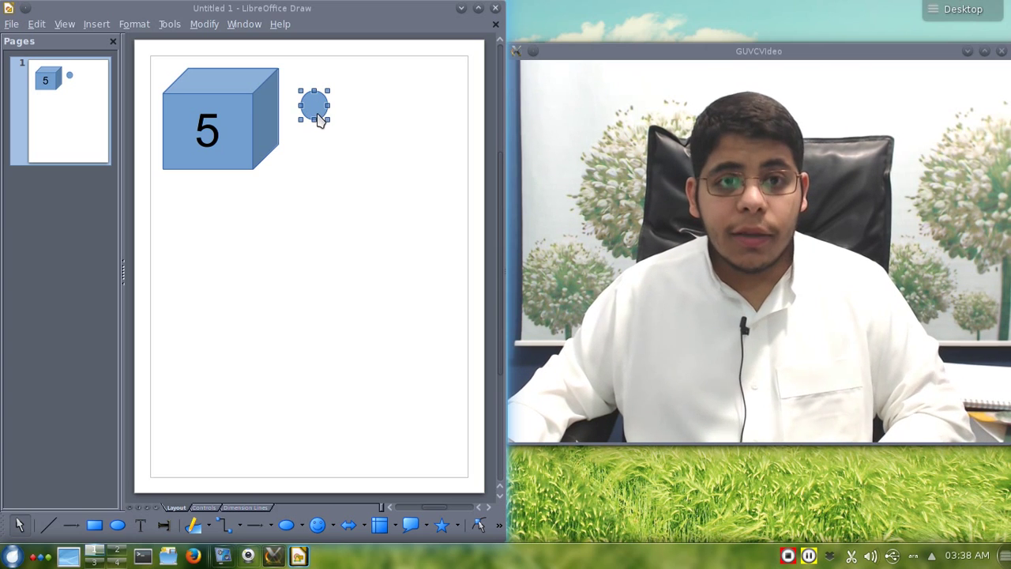
left_click_drag(319, 104, 314, 181, "ctrl")
mouse_move(317, 105)
left_mouse_down("ctrl")
mouse_move(350, 103)
mouse_move(352, 149)
left_mouse_up("ctrl")
left_click_drag(350, 181, 346, 181)
left_click(305, 165)
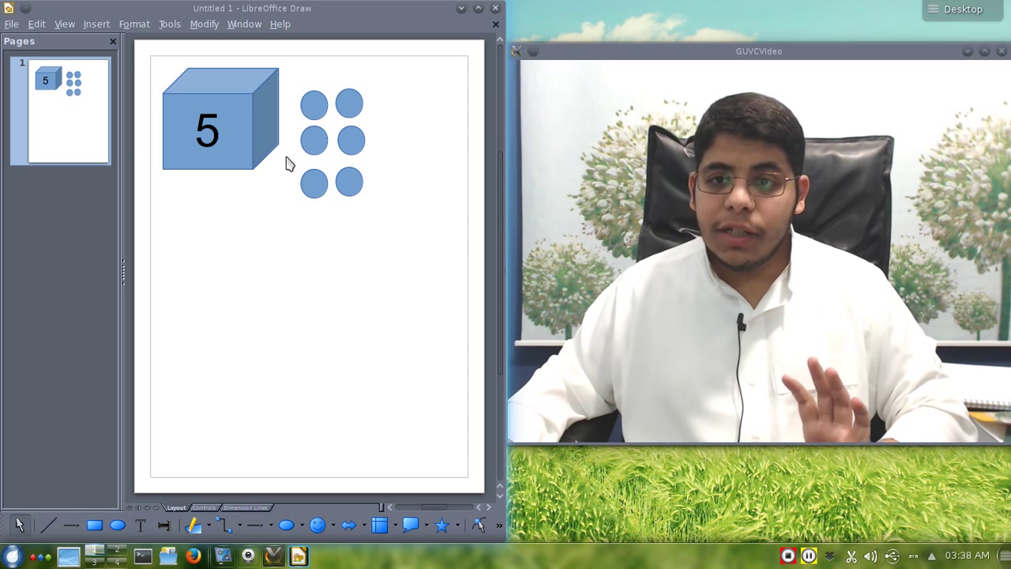
Step: Draw connectors from the cube to the left-column circles
left_click(226, 523)
left_click_drag(283, 155, 277, 145)
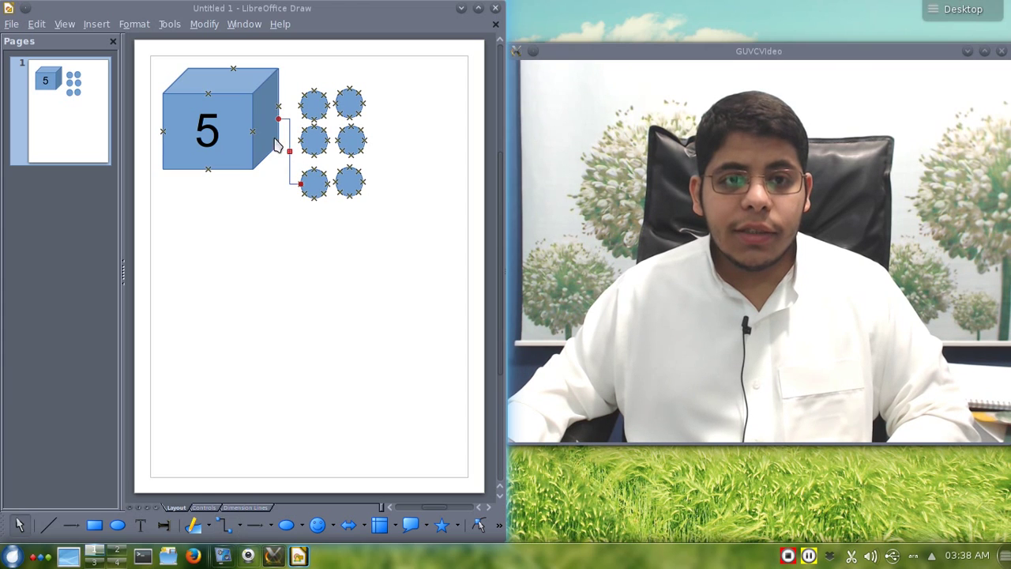
left_click(226, 524)
left_click_drag(302, 106, 278, 106)
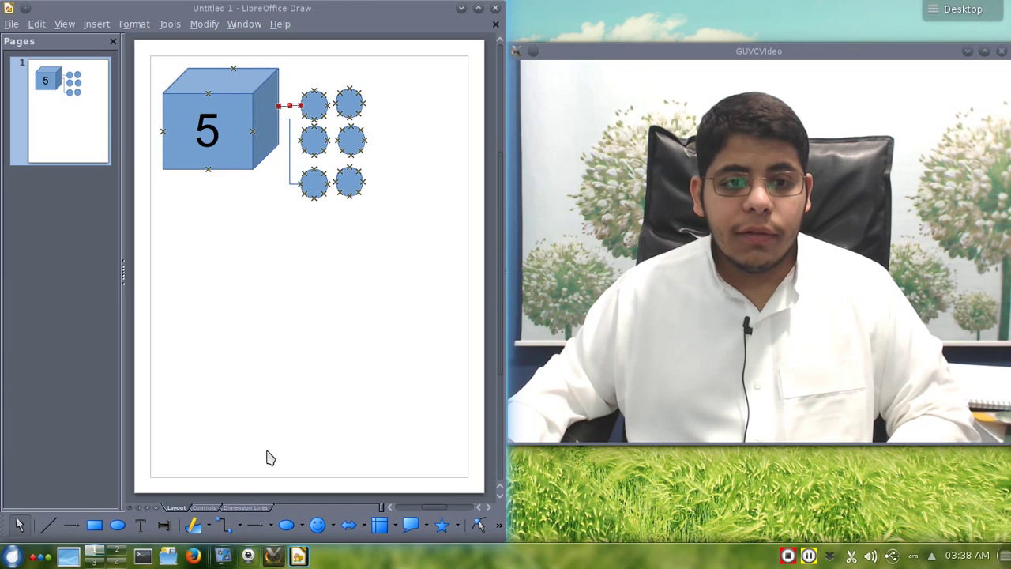
mouse_move(292, 540)
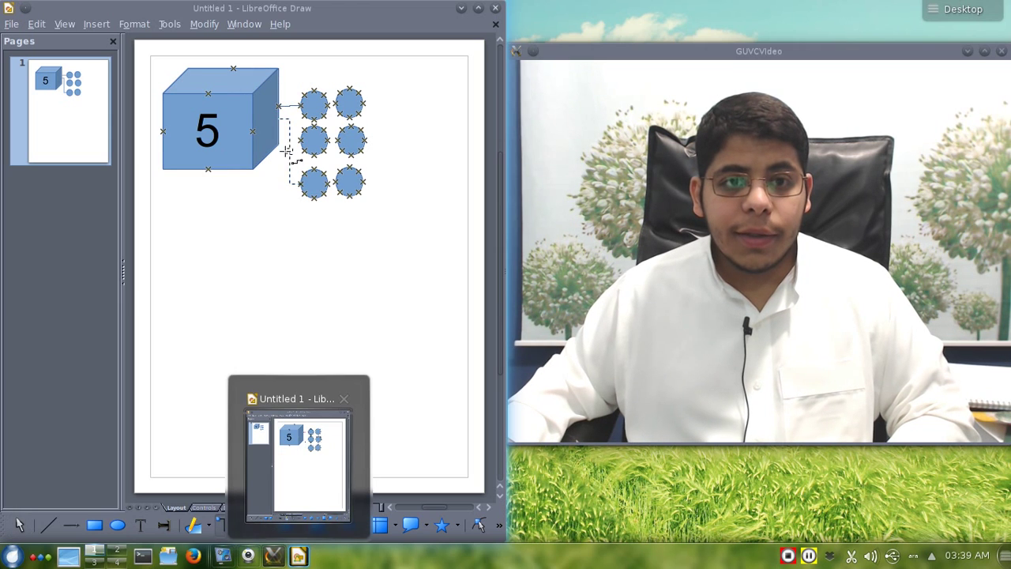
left_click_drag(286, 150, 310, 153)
key("Escape")
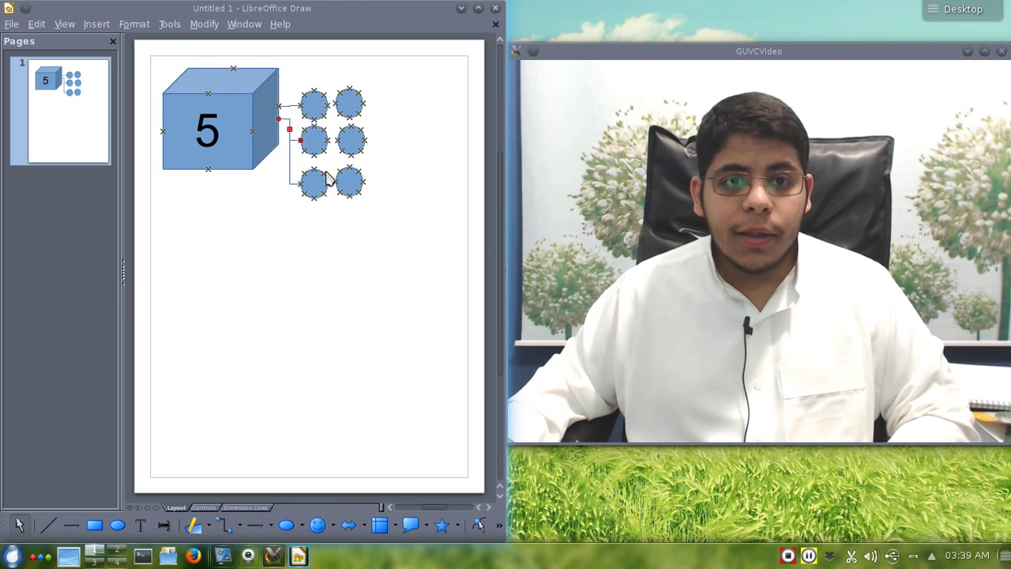
Step: Reposition three circles, moving one up beside the cube's top and one left next to the cube
left_click(353, 107)
left_click_drag(295, 74, 294, 75)
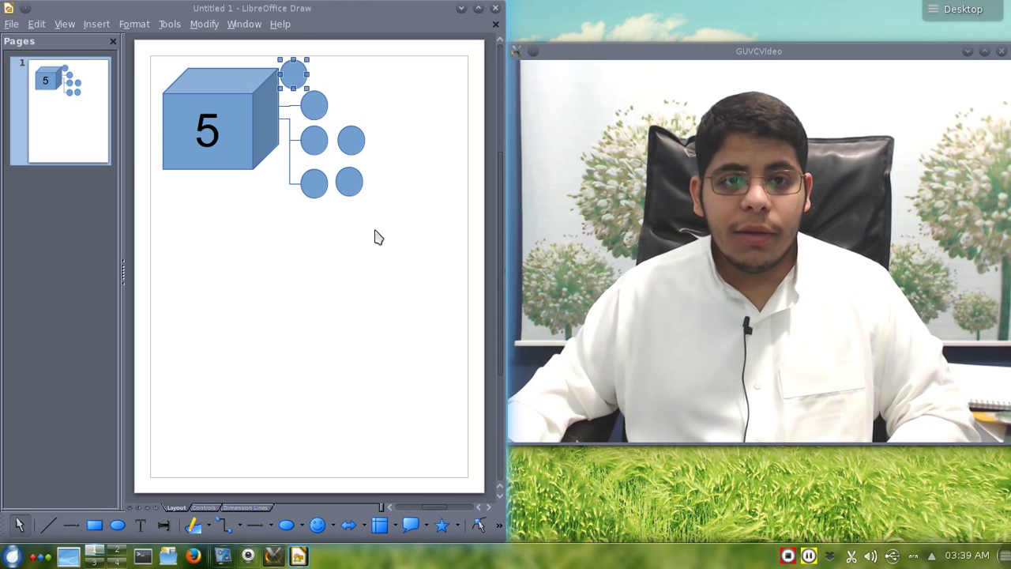
left_click_drag(351, 146, 346, 131)
left_click_drag(349, 186, 269, 183)
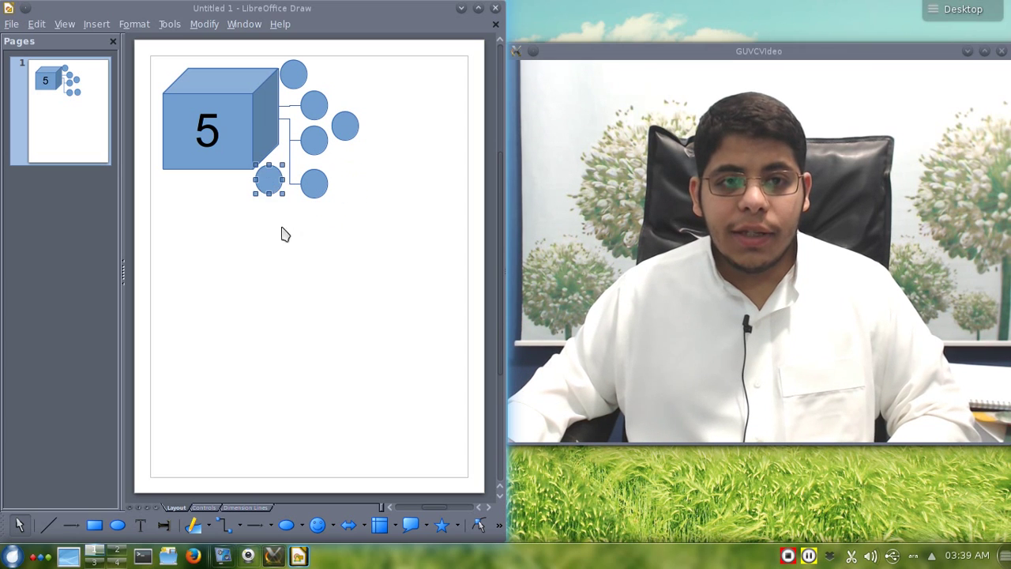
left_click(334, 240)
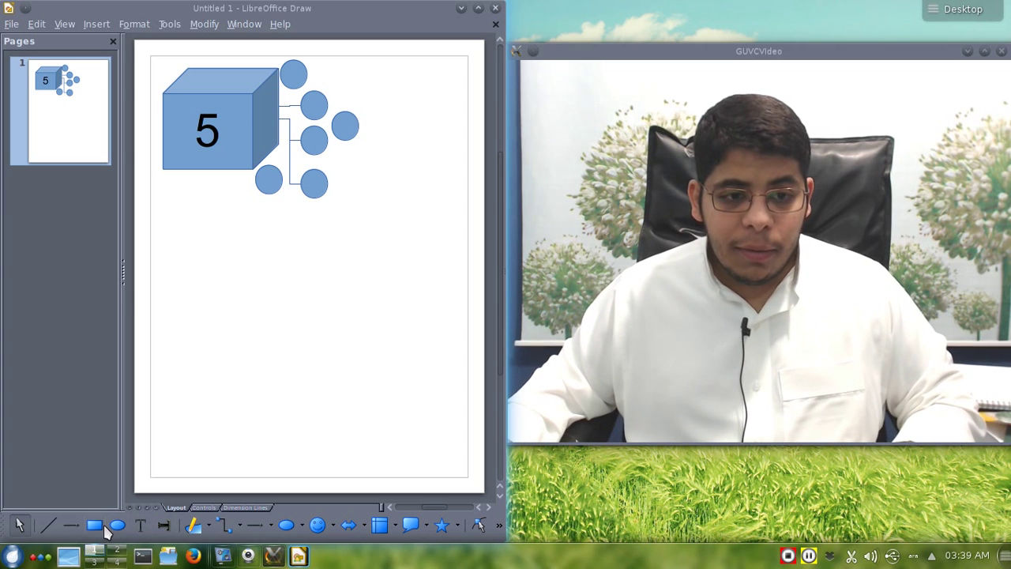
Step: Draw an isosceles triangle on the lower right of the page
left_click(303, 525)
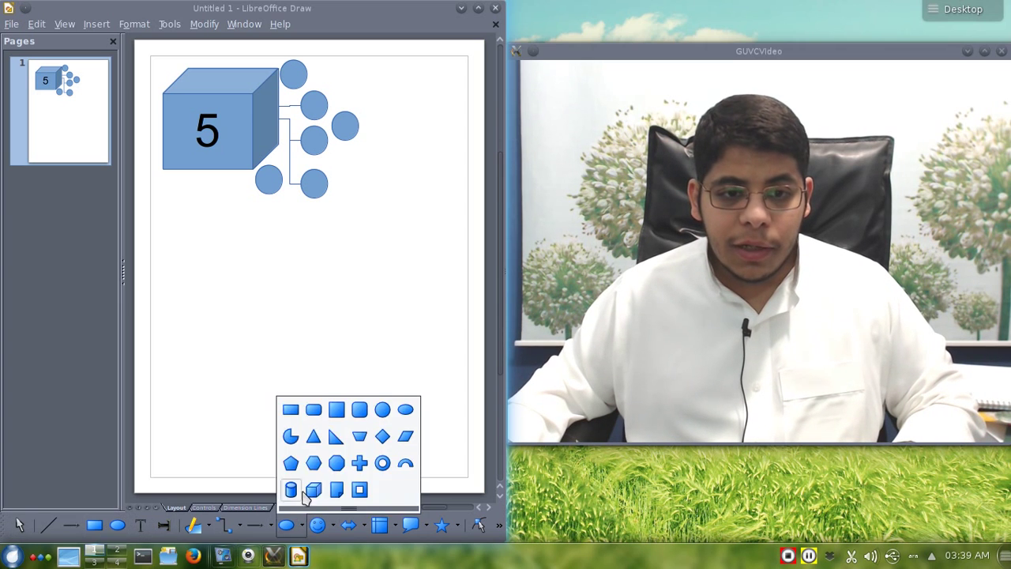
left_click(314, 436)
mouse_move(349, 272)
left_mouse_down()
mouse_move(408, 324)
mouse_move(419, 237)
mouse_move(256, 314)
mouse_move(413, 375)
left_mouse_up()
left_click(312, 348)
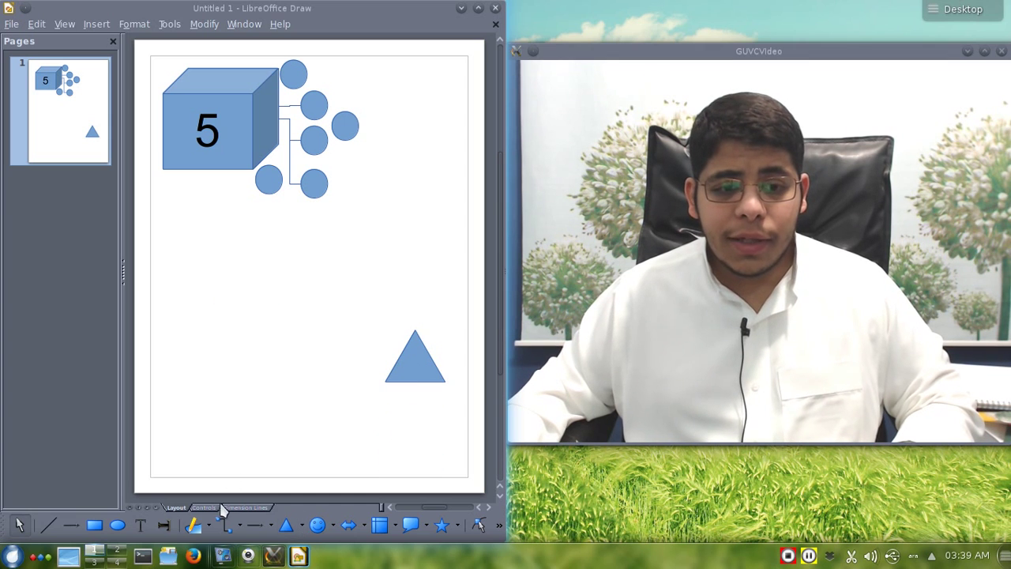
Step: Briefly re-edit the cube's 5 label, then choose the Connector tool
double_click(207, 135)
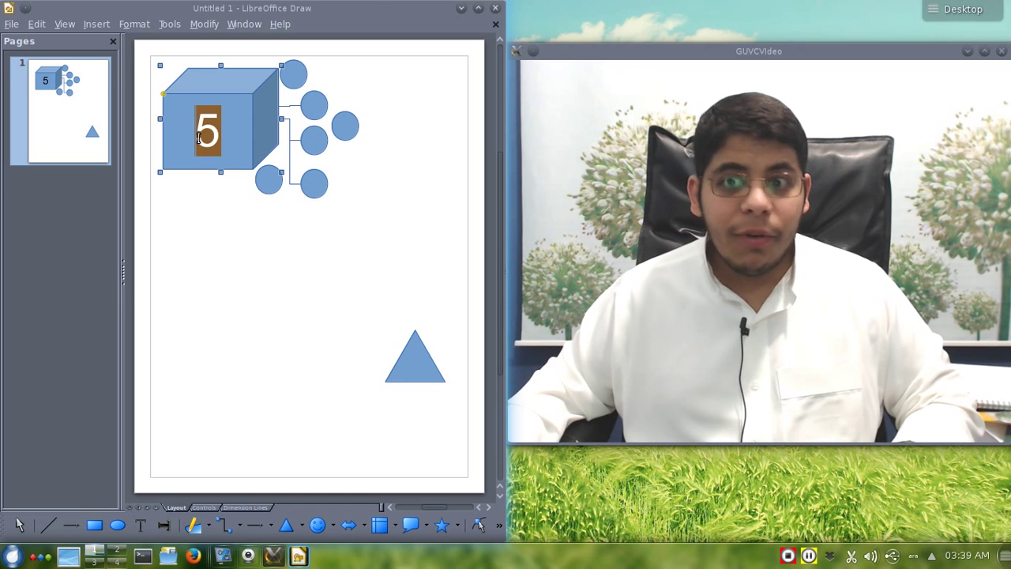
left_click(201, 240)
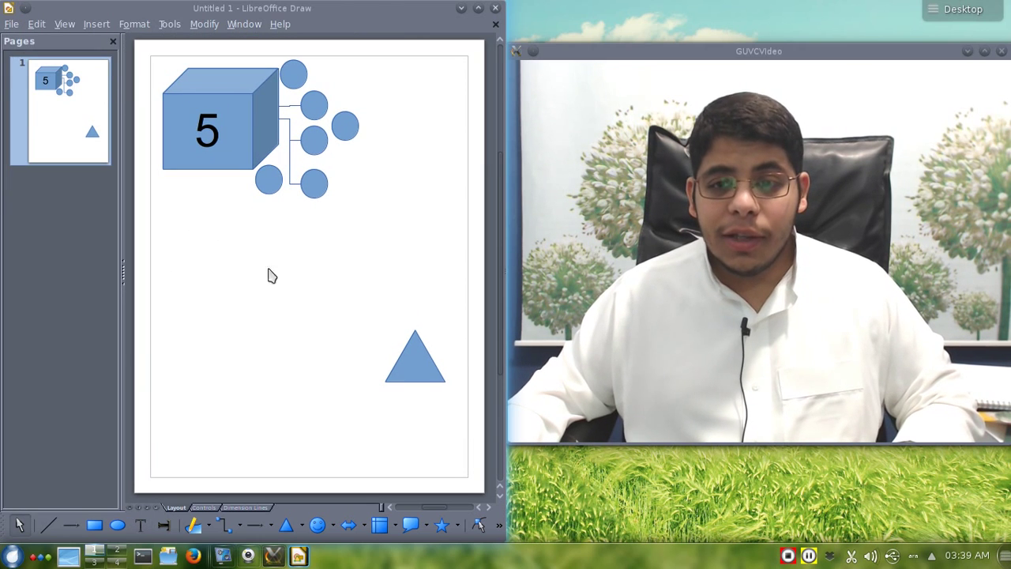
left_click(225, 528)
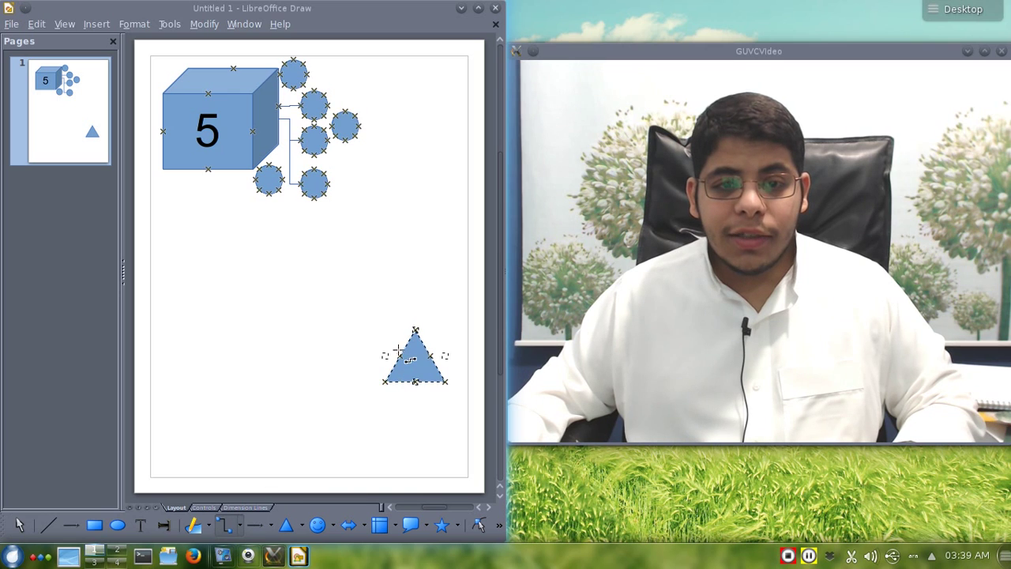
Step: Connect the triangle to cube 5's bottom glue point and move the triangle up a little
left_click_drag(209, 200, 208, 171)
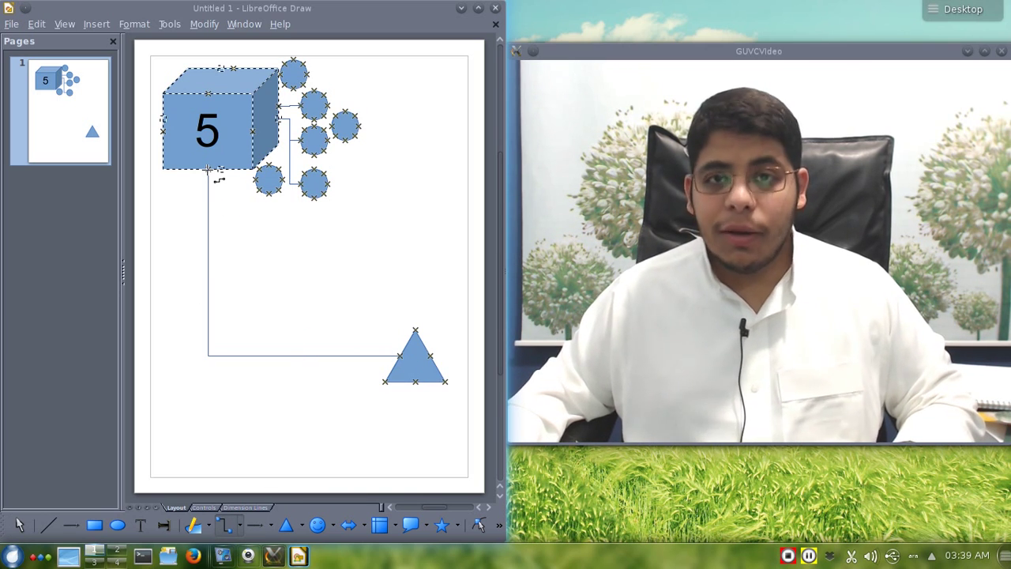
left_click(259, 244)
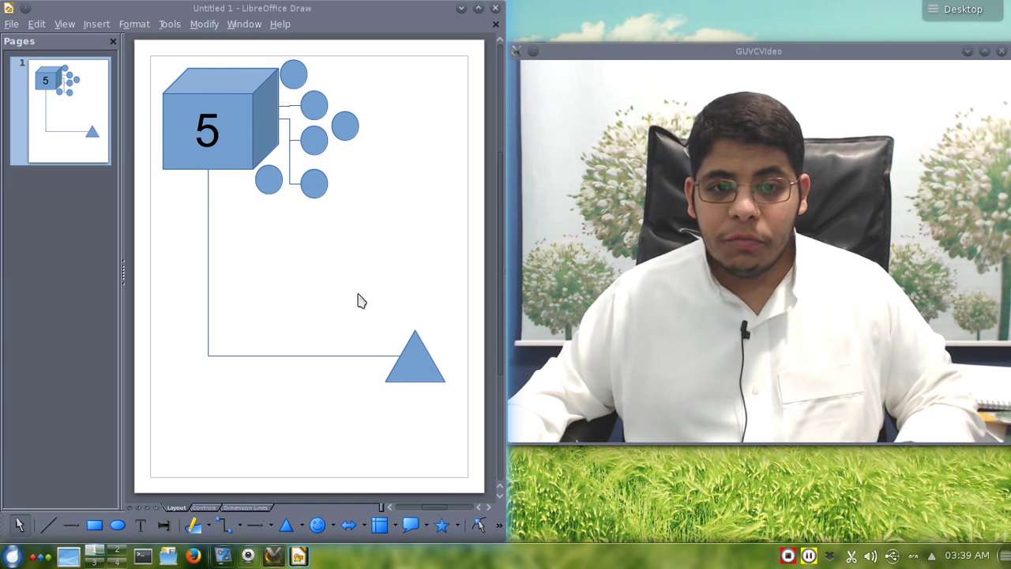
left_click_drag(409, 377, 411, 324)
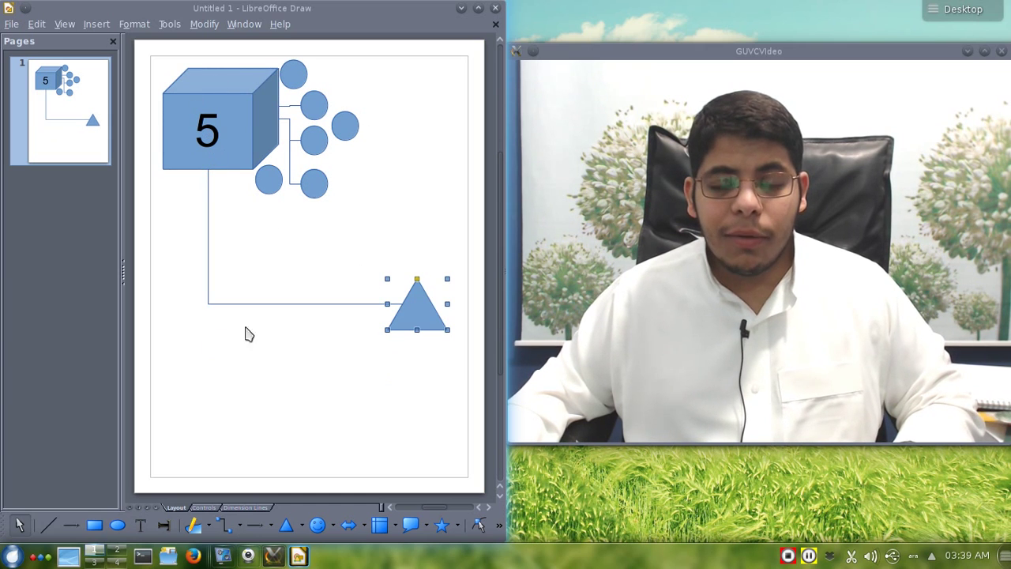
Step: Draw a smaller second cube at the top right of the page
left_click(302, 526)
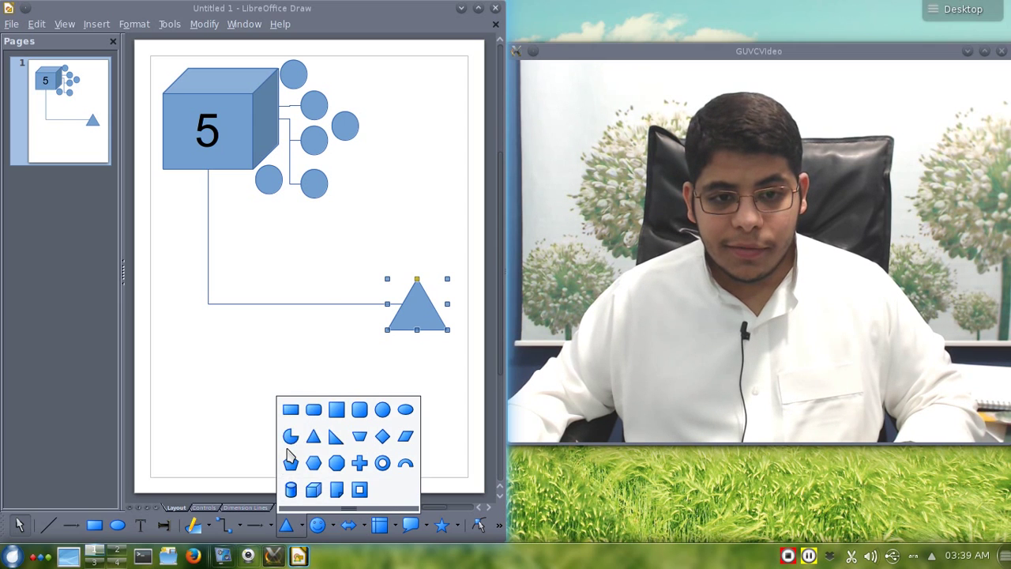
left_click(314, 490)
left_click_drag(390, 86, 463, 159)
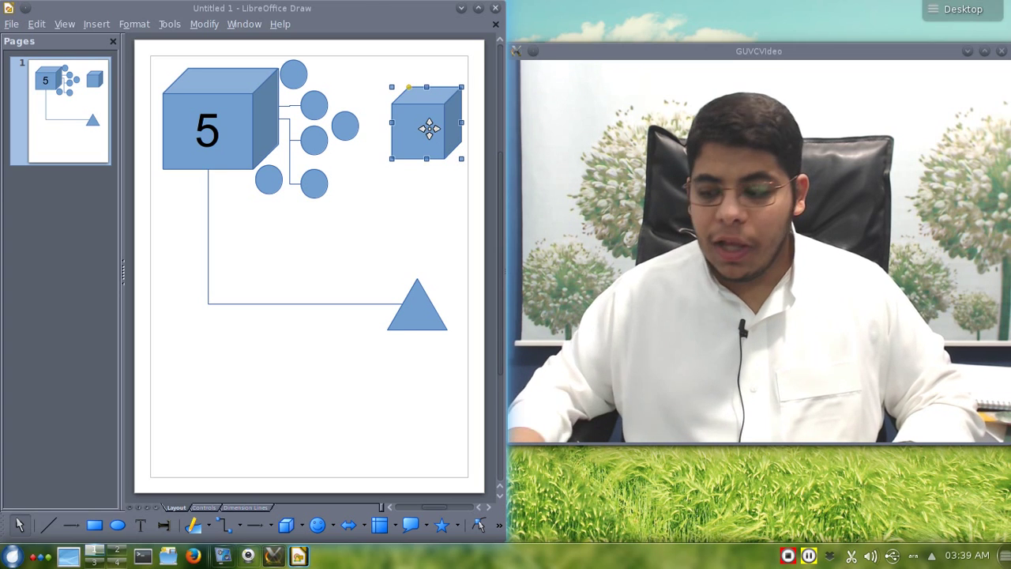
Step: Label the small cube 3 at font size 48
type("3")
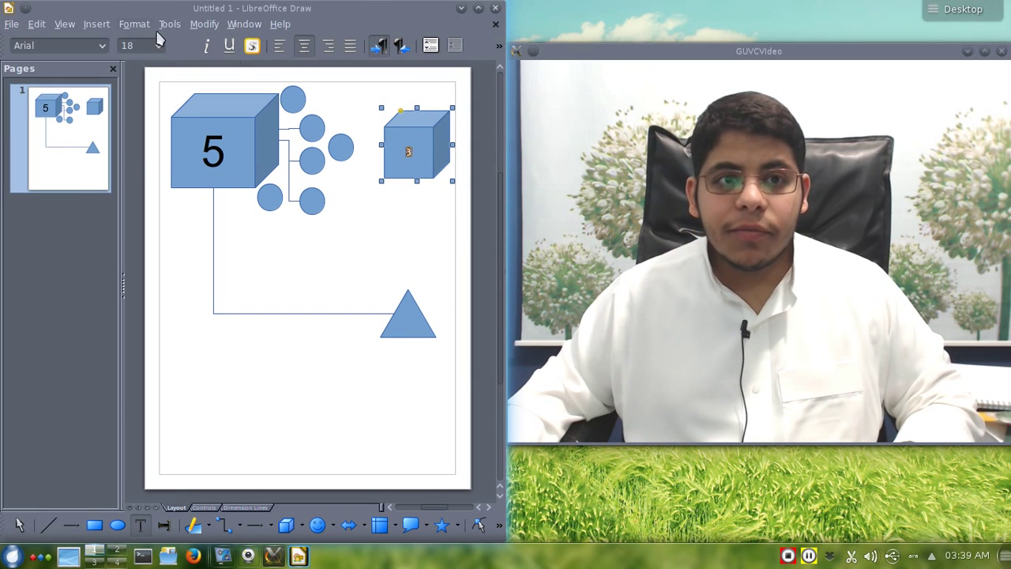
left_click(161, 45)
scroll(135, 157, "down", 1)
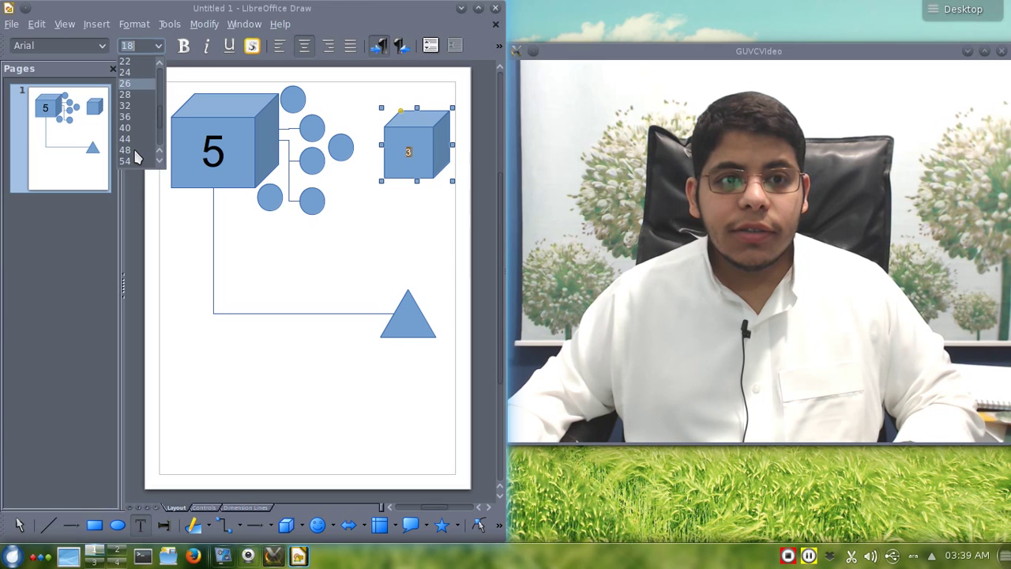
left_click(134, 156)
left_click(267, 373)
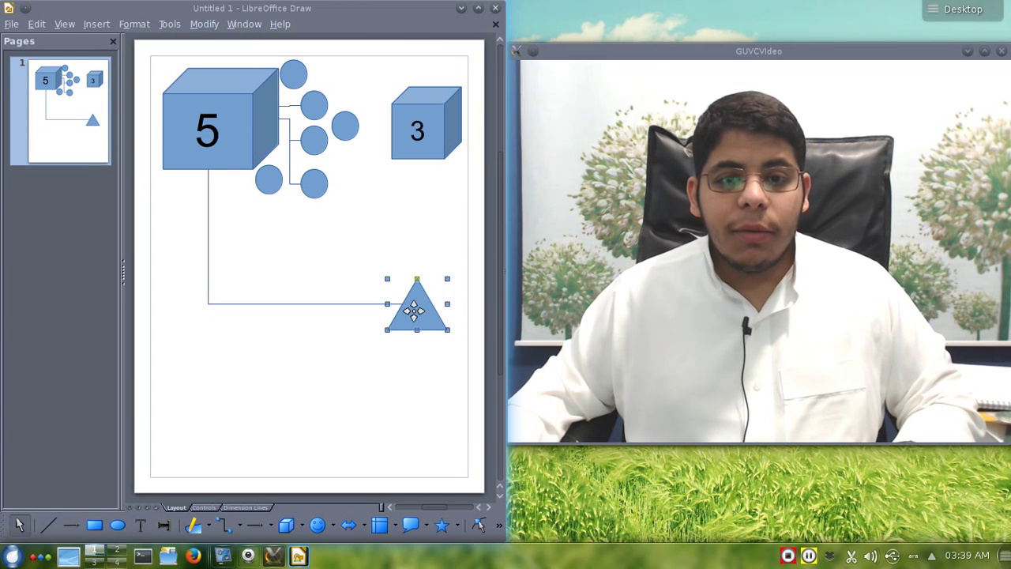
Step: Connect the rightmost circle to cube 3 and shift the triangle left and down
left_click_drag(415, 311, 372, 317)
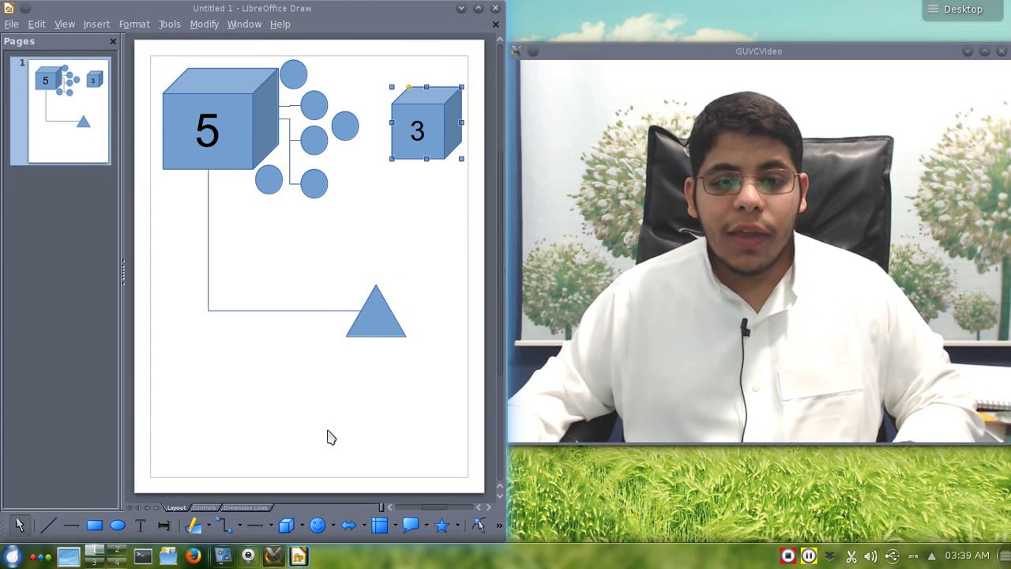
left_click(236, 523)
left_click_drag(362, 126, 392, 130)
left_click(404, 245)
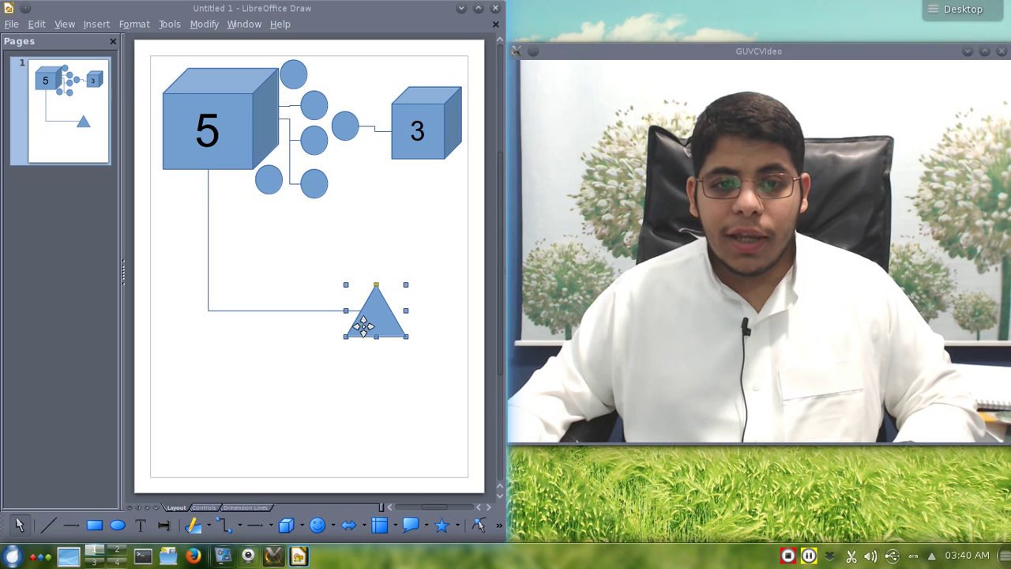
left_click_drag(363, 325, 353, 331)
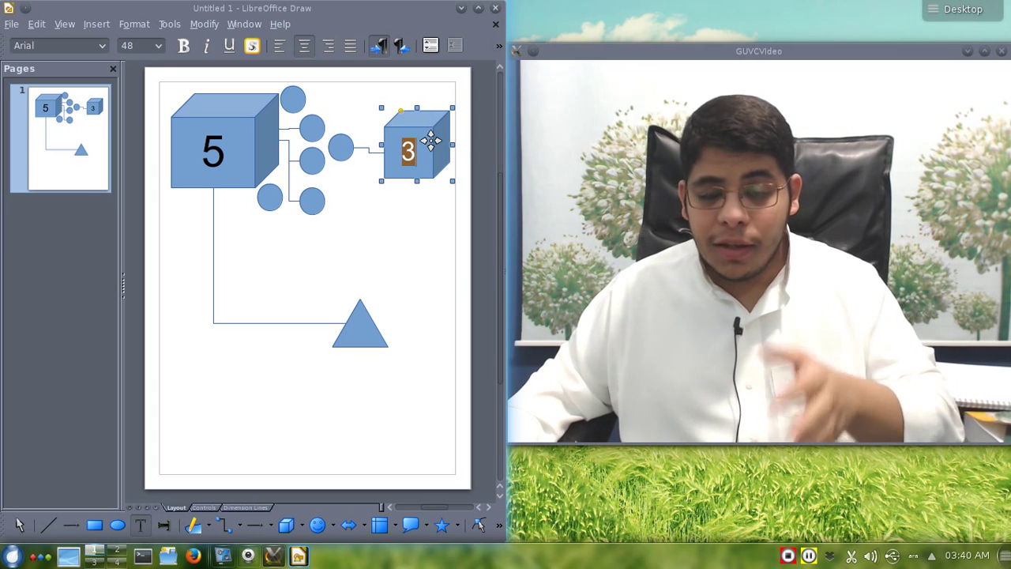
Step: Change the small cube's label to 2, move the triangle left, and reposition the 2 cube
type("2")
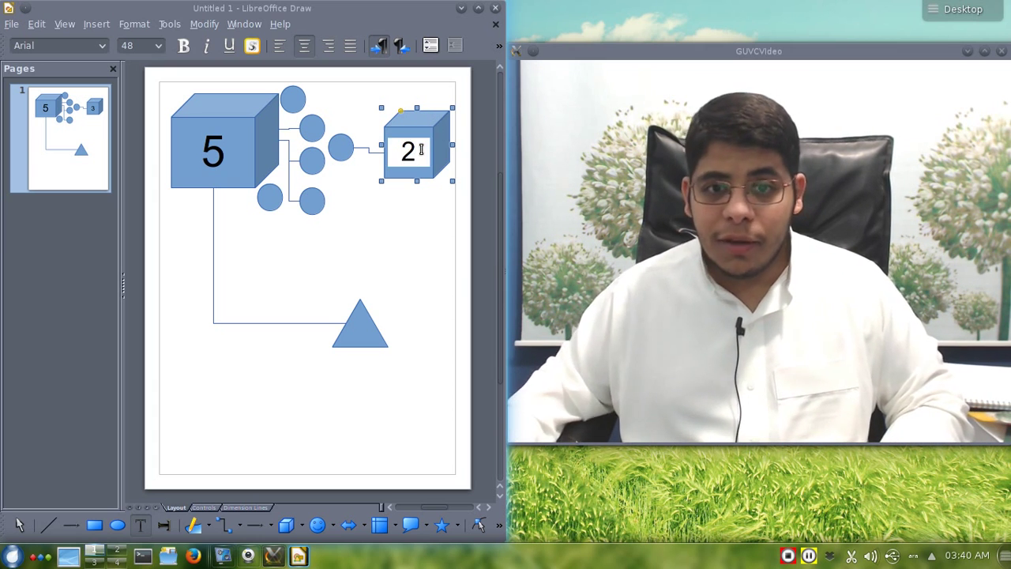
left_click(311, 109)
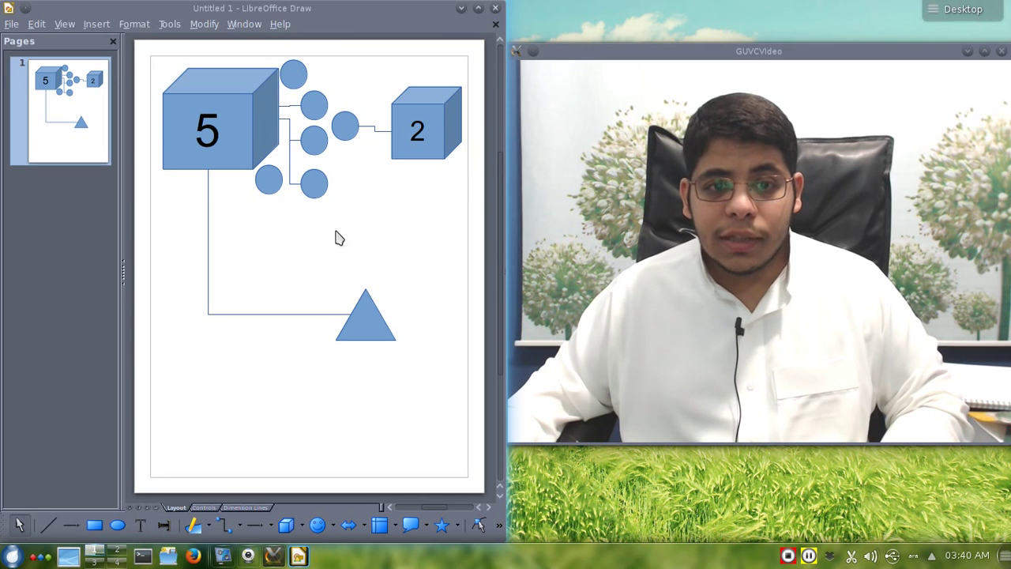
mouse_move(376, 341)
left_mouse_down()
mouse_move(292, 335)
mouse_move(320, 319)
left_mouse_up()
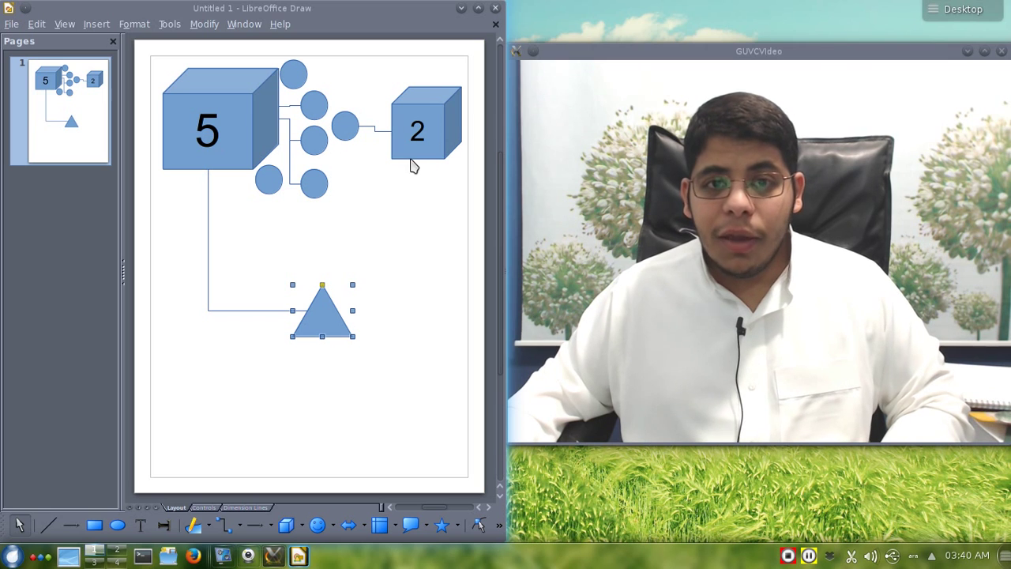
mouse_move(403, 201)
left_mouse_down()
mouse_move(402, 210)
mouse_move(433, 176)
left_mouse_up()
left_click(425, 83)
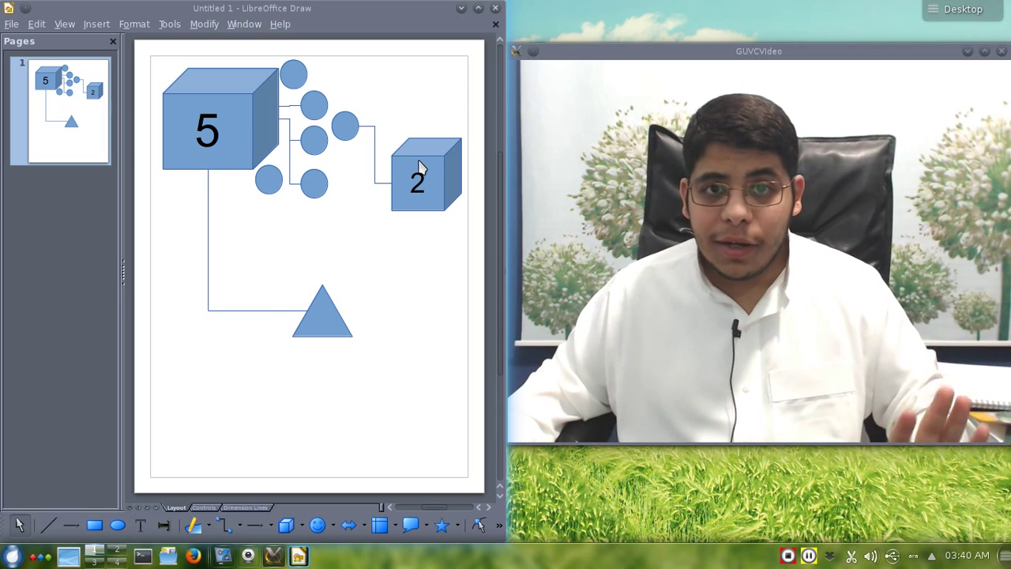
left_click(420, 171)
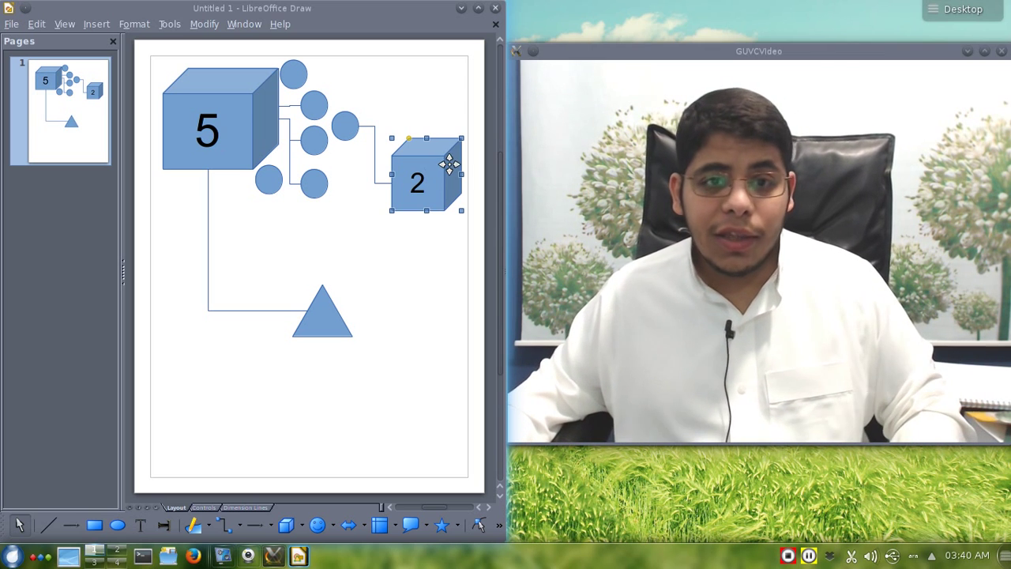
Step: Move the small cube beside the circles, relabel it 3, and connect the triangle to its bottom
mouse_move(448, 164)
left_mouse_down()
mouse_move(453, 104)
mouse_move(441, 98)
left_mouse_up()
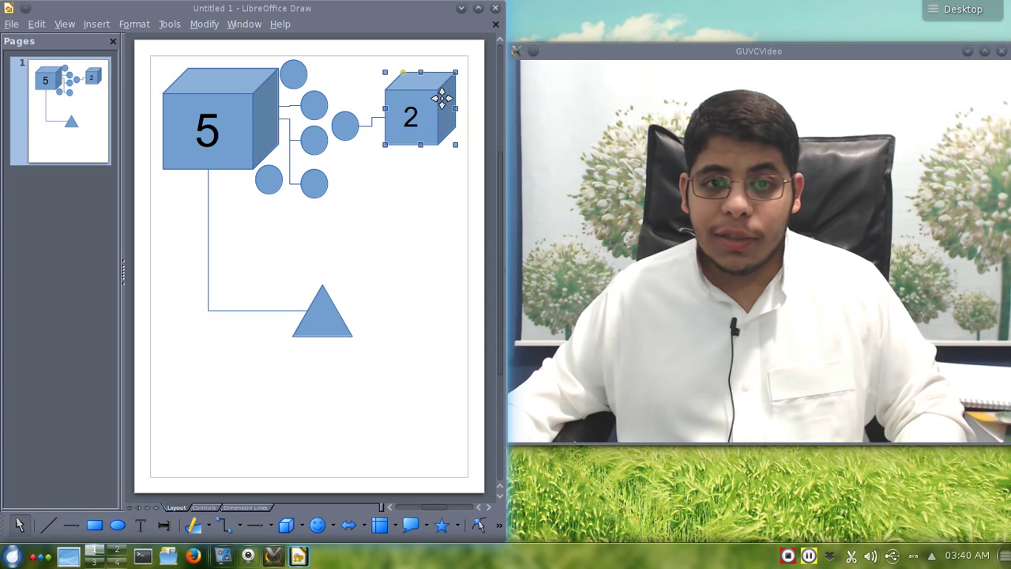
left_click(406, 116)
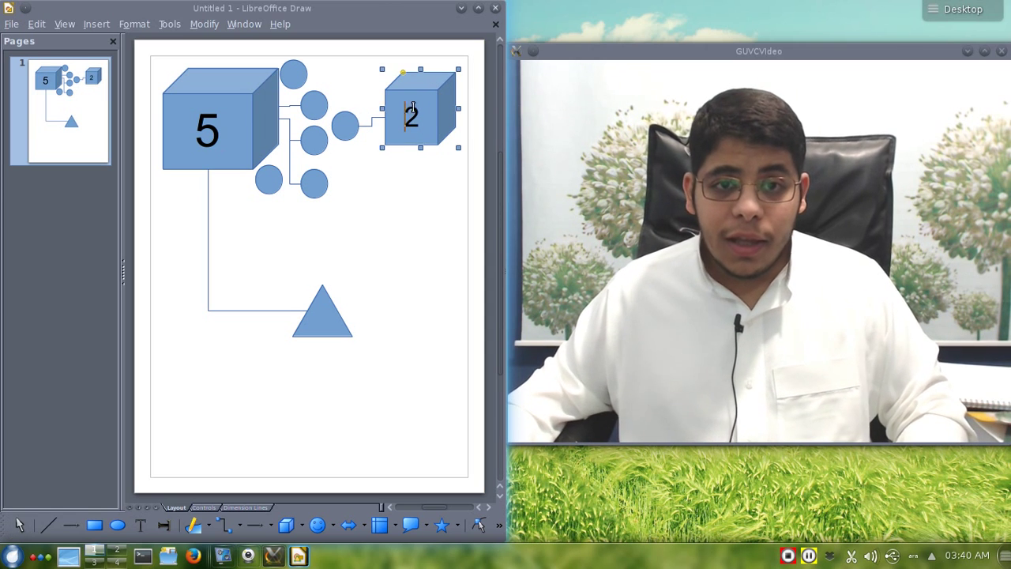
double_click(410, 117)
type("3")
left_click(421, 292)
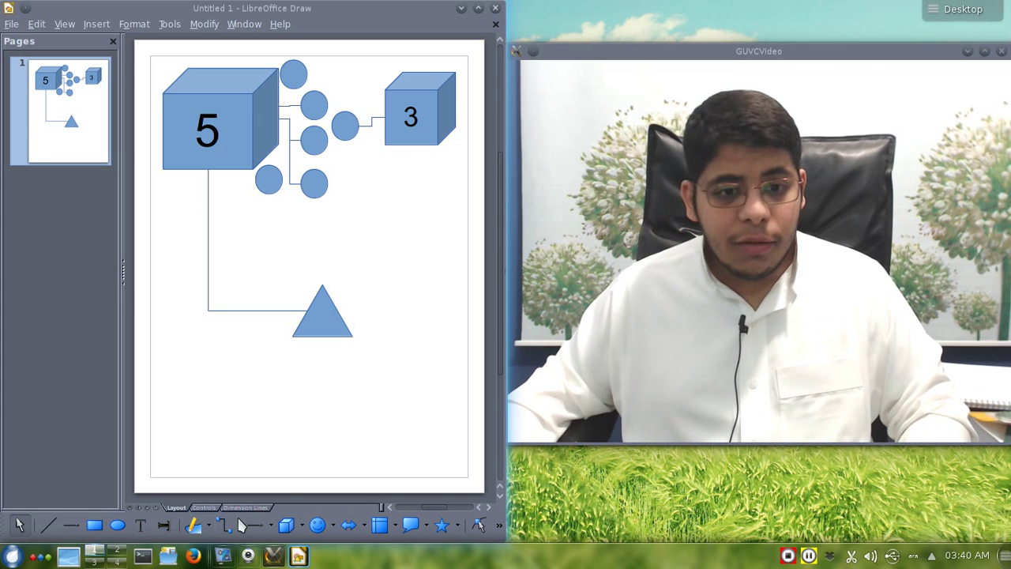
key("ctrl+a")
left_click_drag(401, 234, 411, 146)
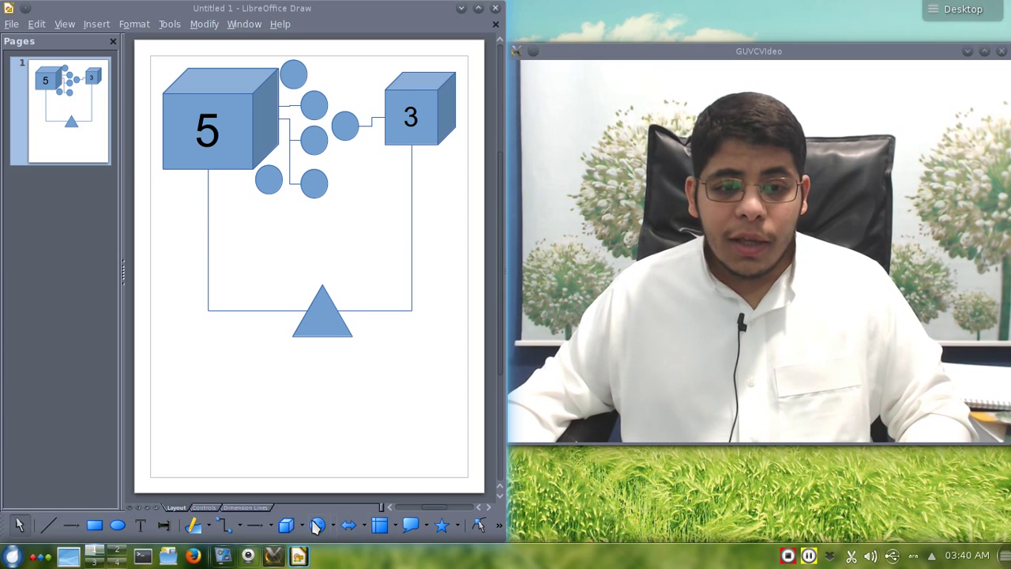
Step: Draw a small 3D cube below the 3 cube and label it 7 at font size 28
left_click_drag(353, 222, 401, 266)
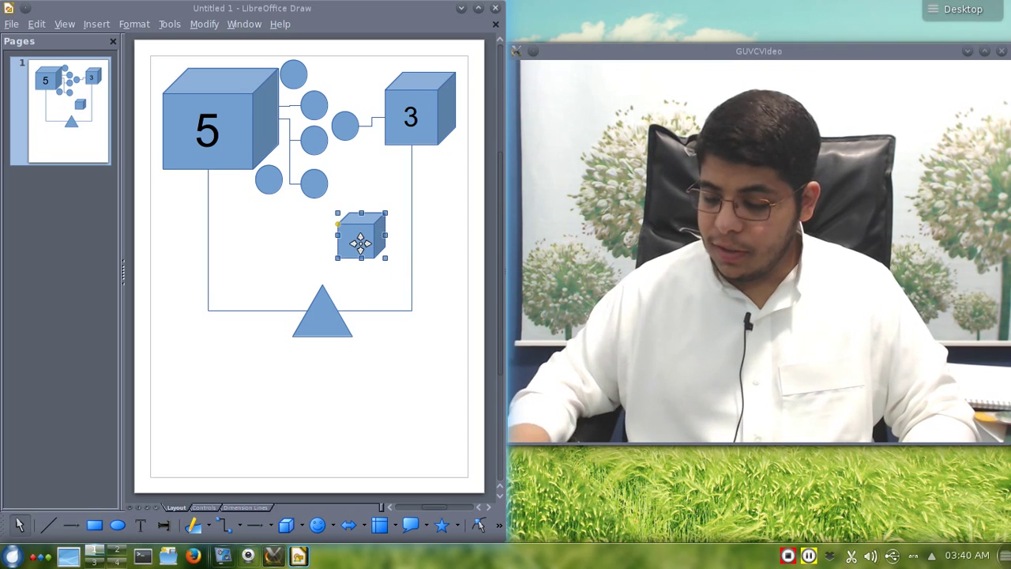
type("7")
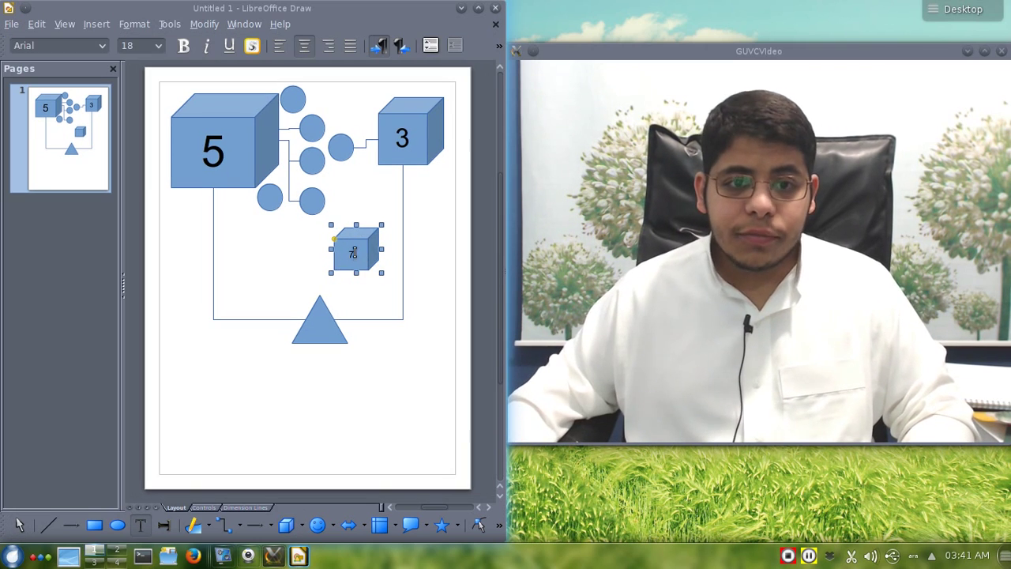
left_click(160, 46)
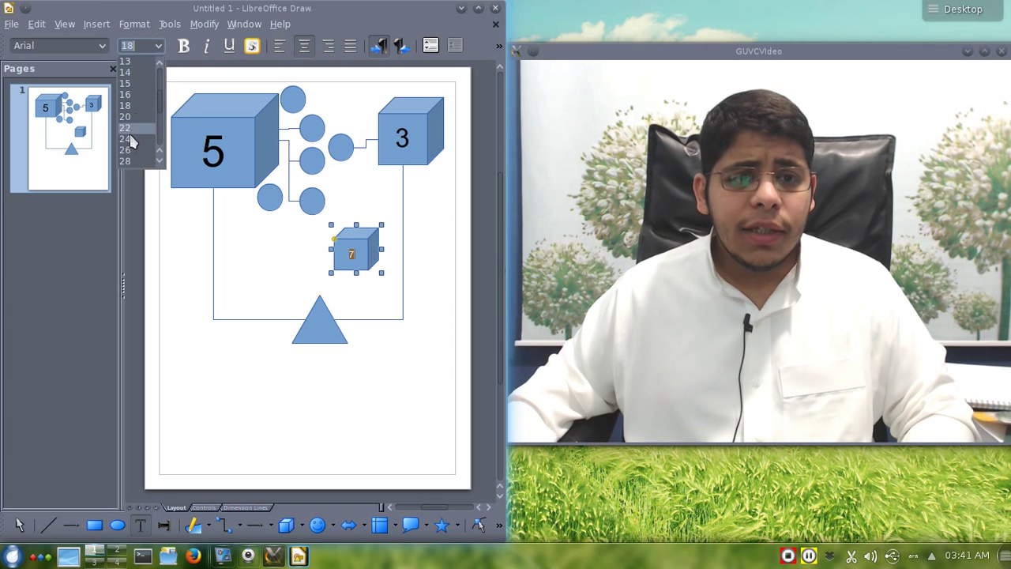
left_click(131, 161)
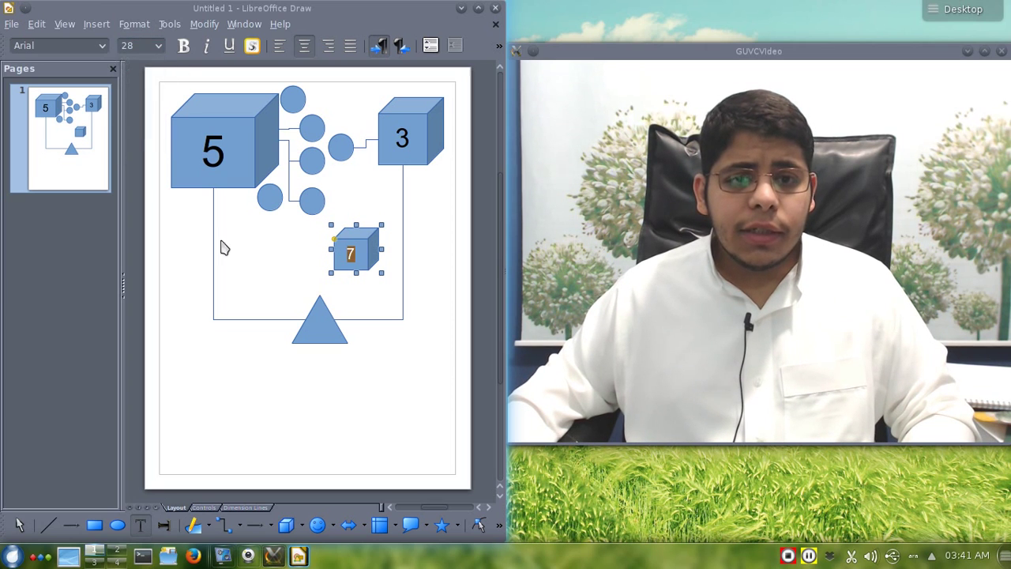
left_click(314, 275)
Step: Move the 7 cube to the lower-left corner of the page
left_click(376, 248)
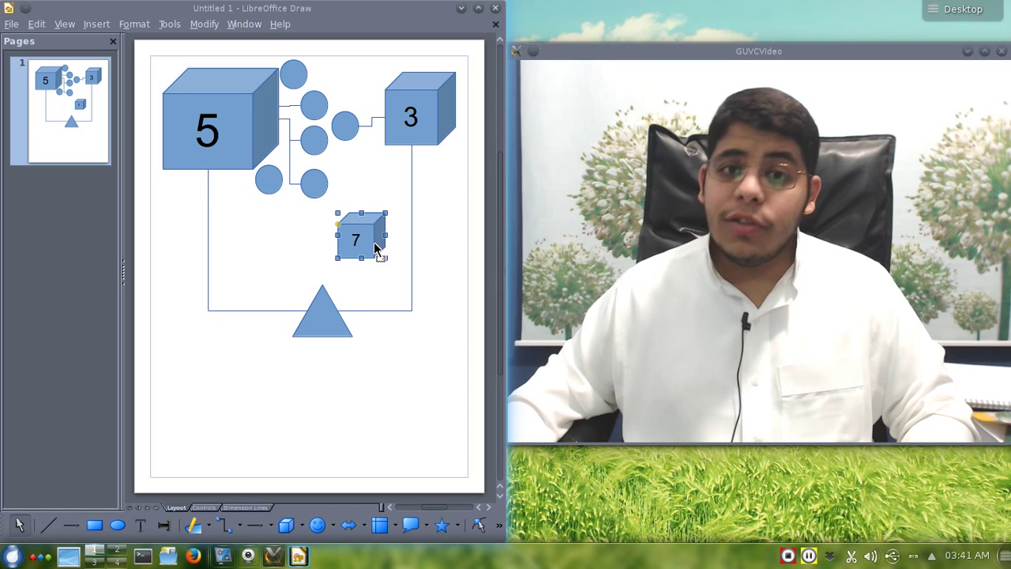
mouse_move(357, 233)
left_mouse_down()
mouse_move(333, 237)
mouse_move(365, 249)
left_mouse_up()
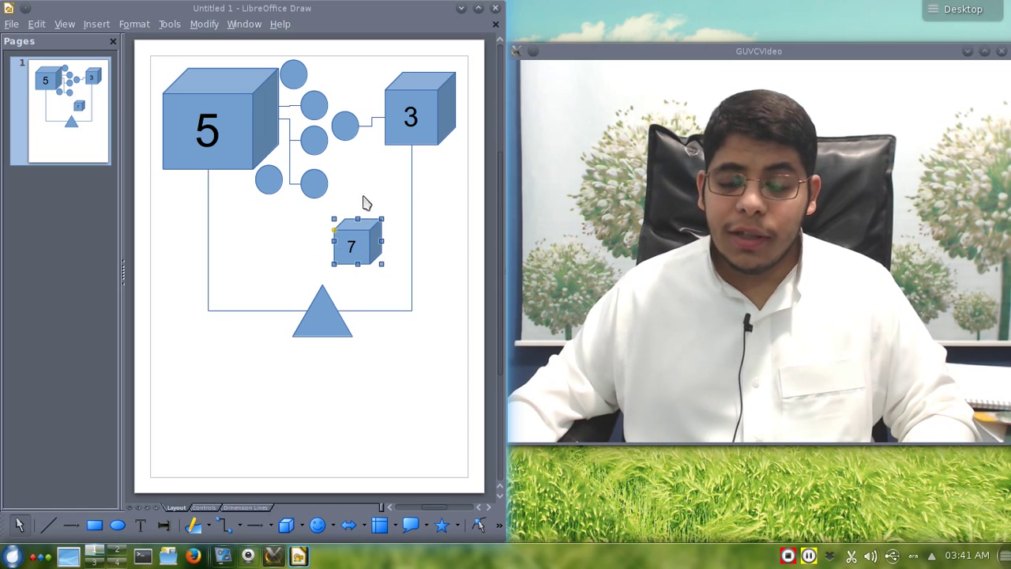
left_click_drag(371, 249, 223, 416)
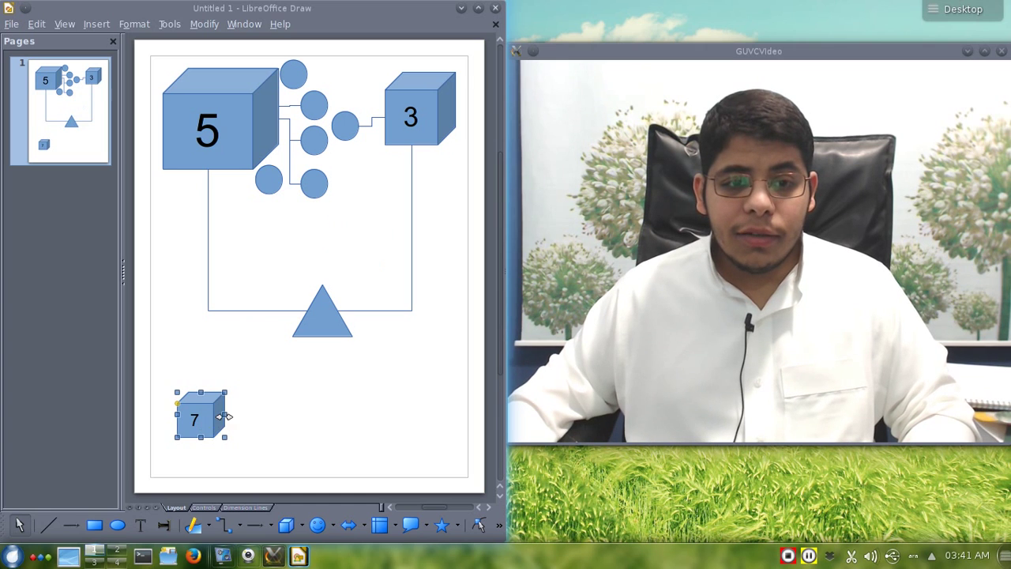
Step: Add small unlabelled 3D cubes in a row beside the 7 cube
left_click(232, 527)
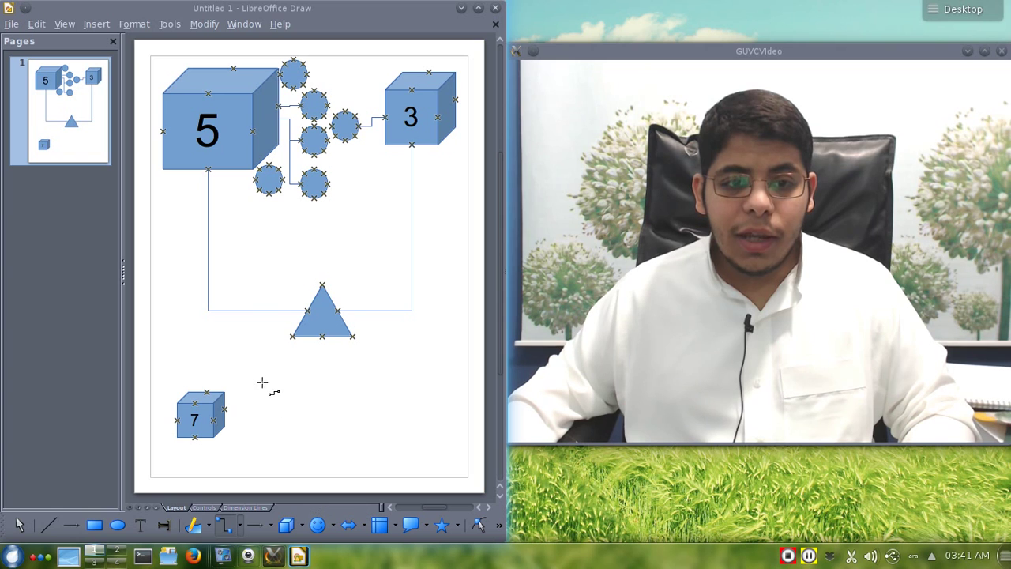
left_click_drag(275, 397, 277, 397)
left_click(248, 463)
left_click(287, 528)
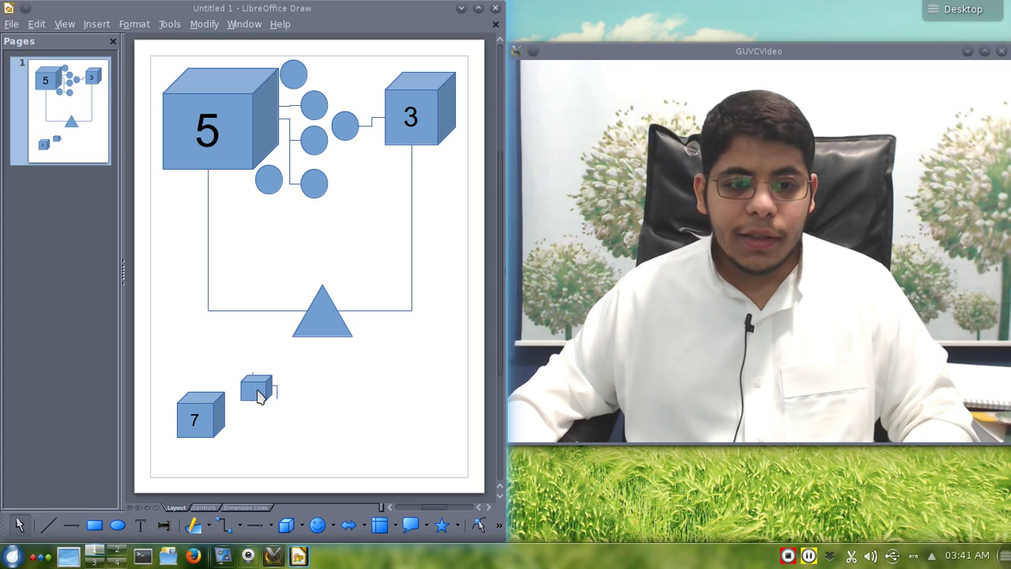
left_click(261, 395)
left_click_drag(259, 389, 311, 388)
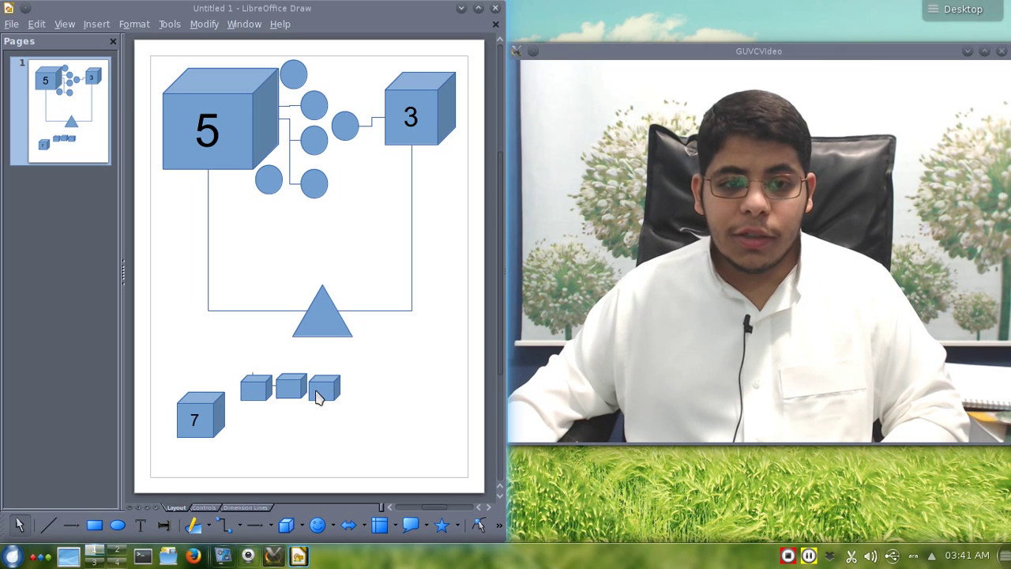
Step: Shift the middle small cube left, and raise the 7 cube and the triangle slightly
mouse_move(300, 385)
left_mouse_down()
mouse_move(222, 330)
mouse_move(291, 385)
left_mouse_up()
left_click_drag(203, 424, 192, 392)
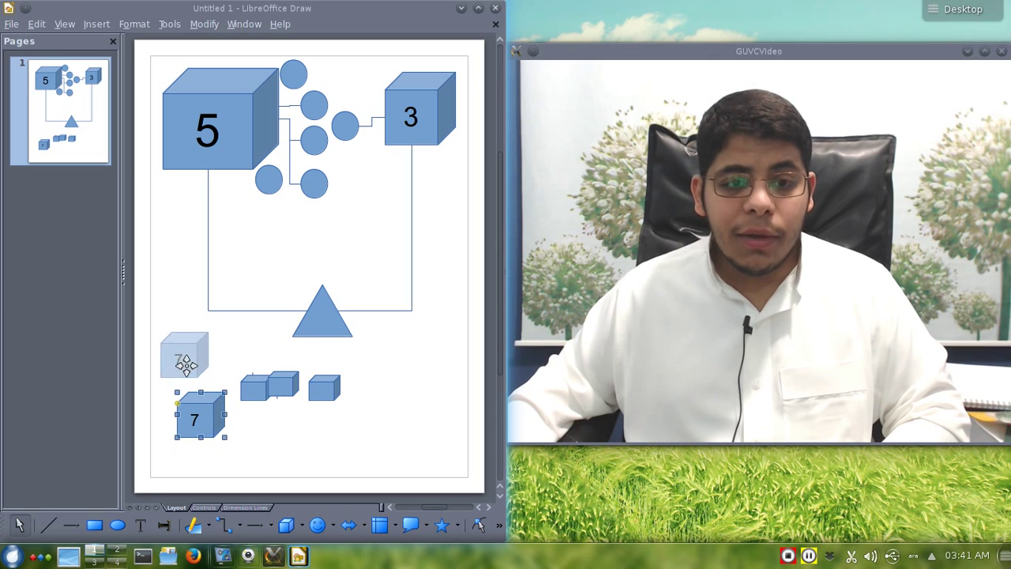
left_click_drag(323, 332, 322, 315)
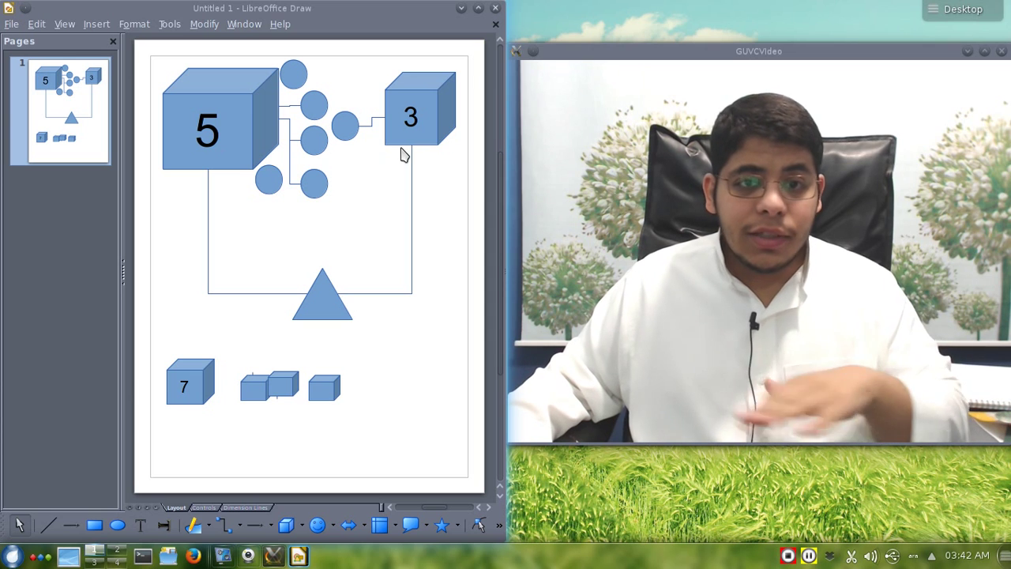
Step: Nudge the 3 cube slightly lower, then close the drawing without saving
left_click(406, 142)
left_click_drag(406, 155, 404, 174)
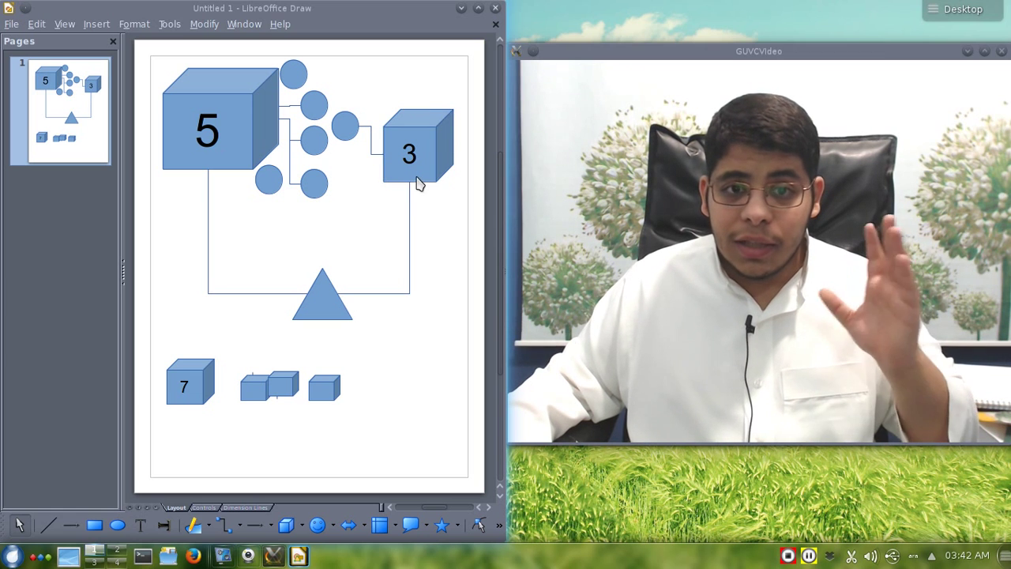
left_click(415, 175)
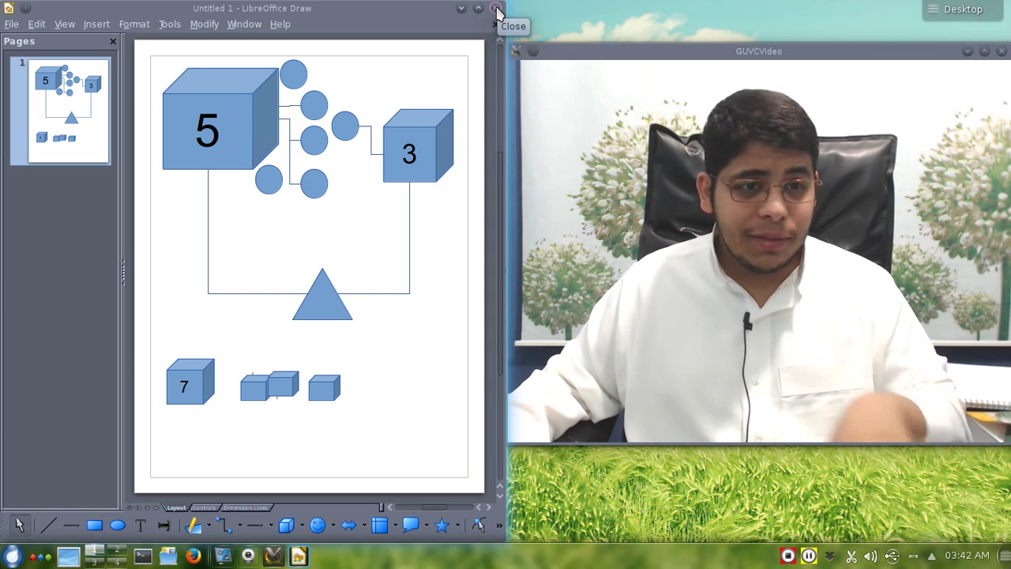
left_click(497, 10)
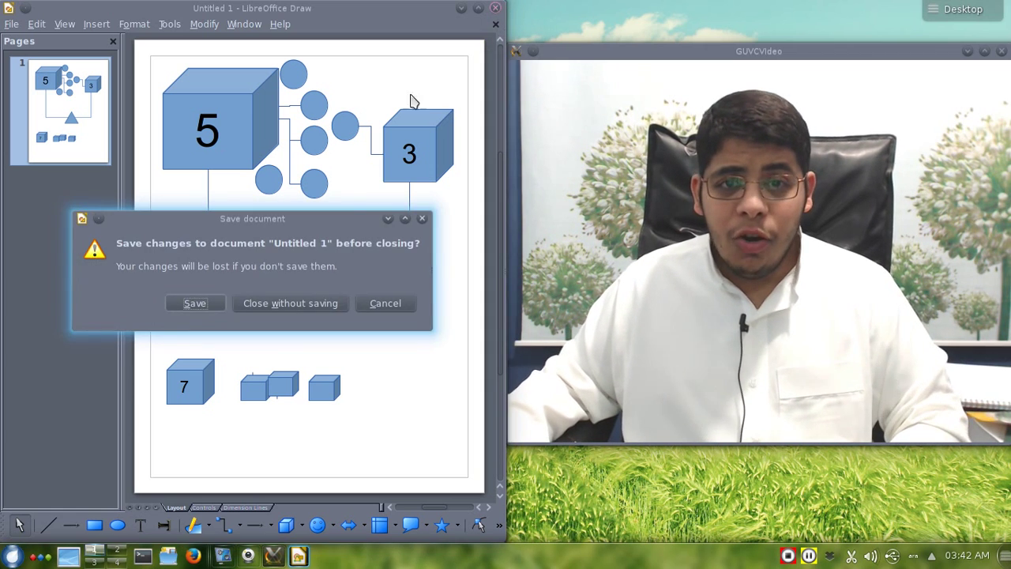
left_click(287, 303)
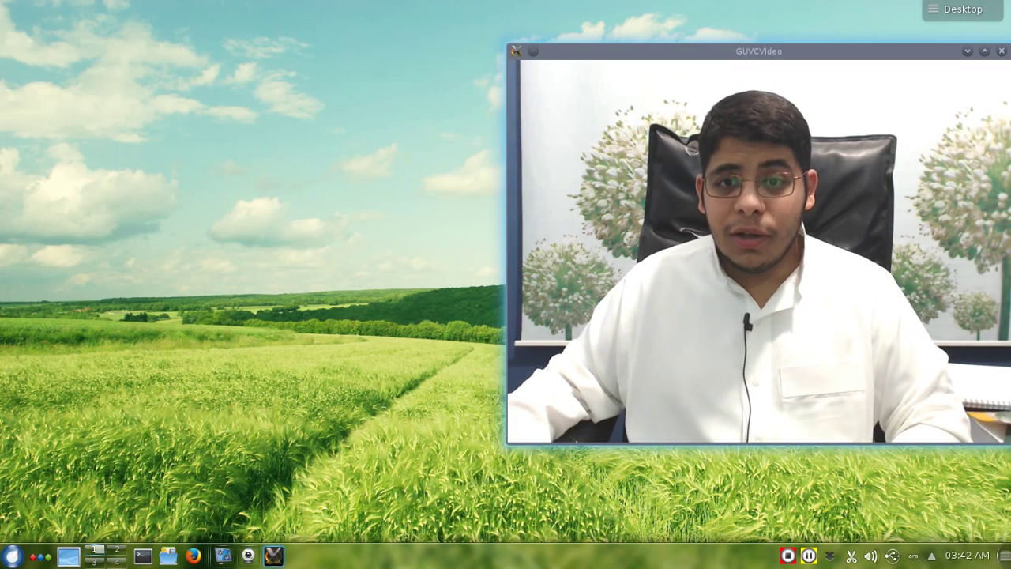
Step: Drag the GUVCVideo preview window from the right edge to the screen centre
left_click_drag(595, 56, 369, 74)
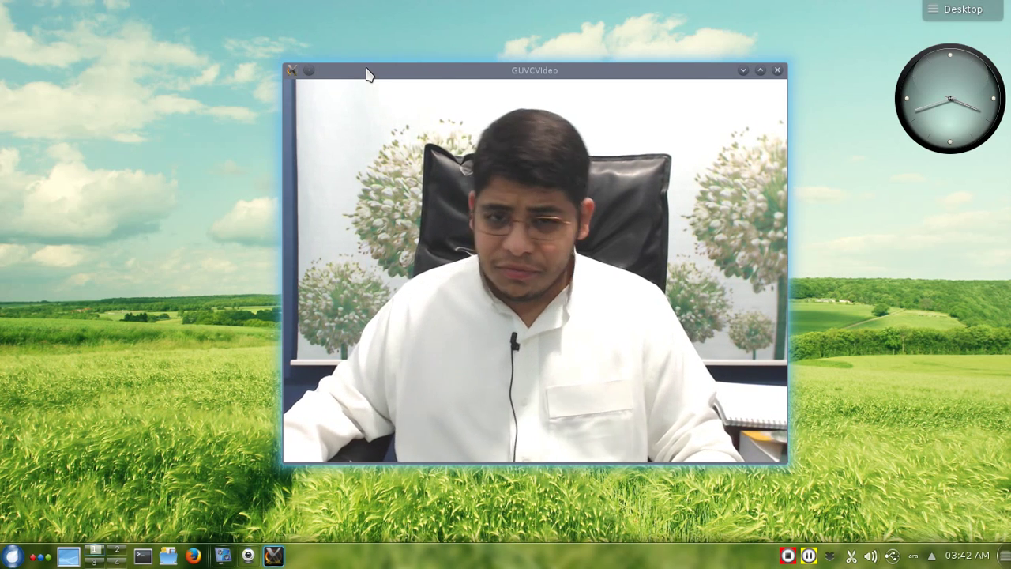
left_click_drag(367, 74, 358, 79)
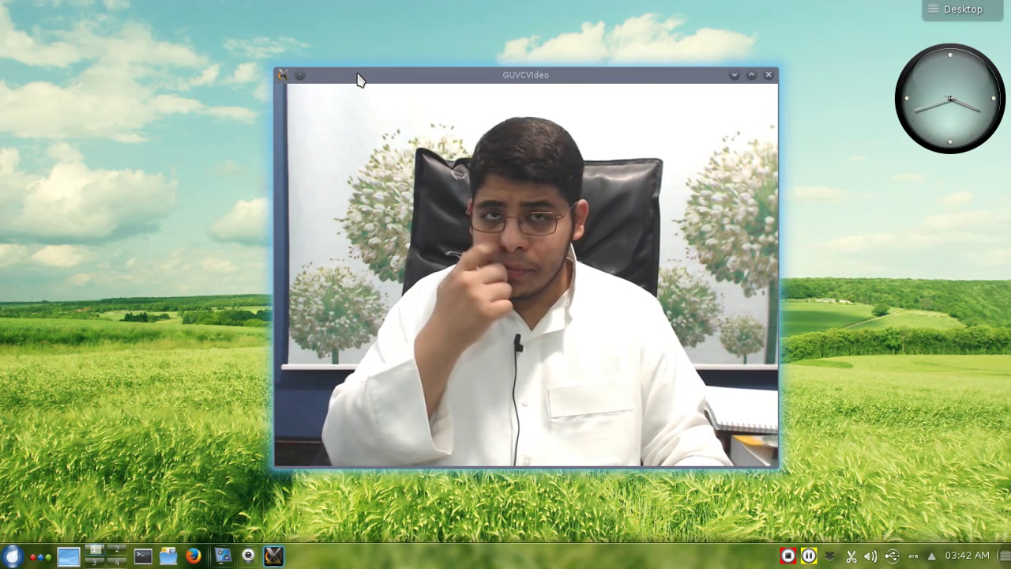